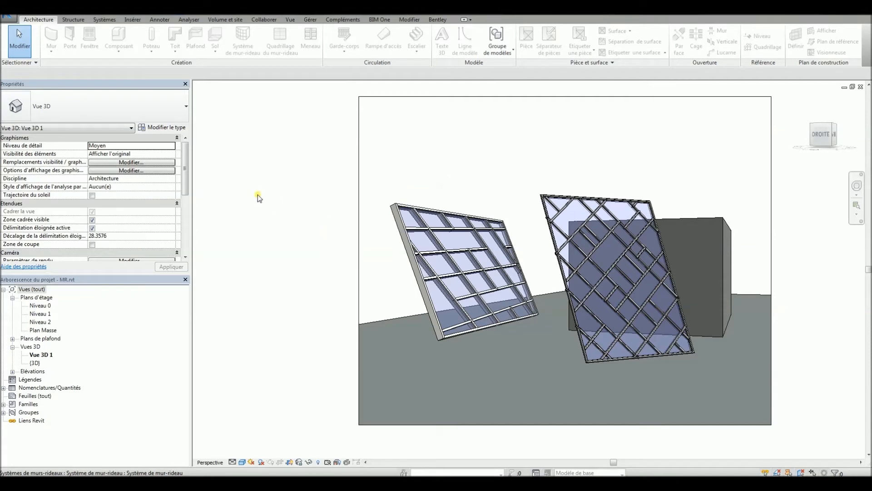
- Examine the level 0 floor plan and the 3D view, focusing on the two inclined curtain systems with their mullion patterns
click(40, 306)
double_click(41, 307)
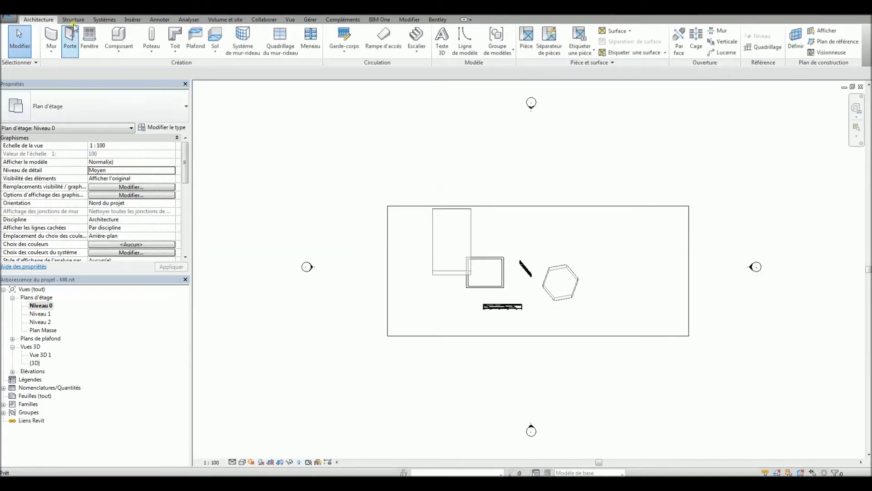
click(139, 9)
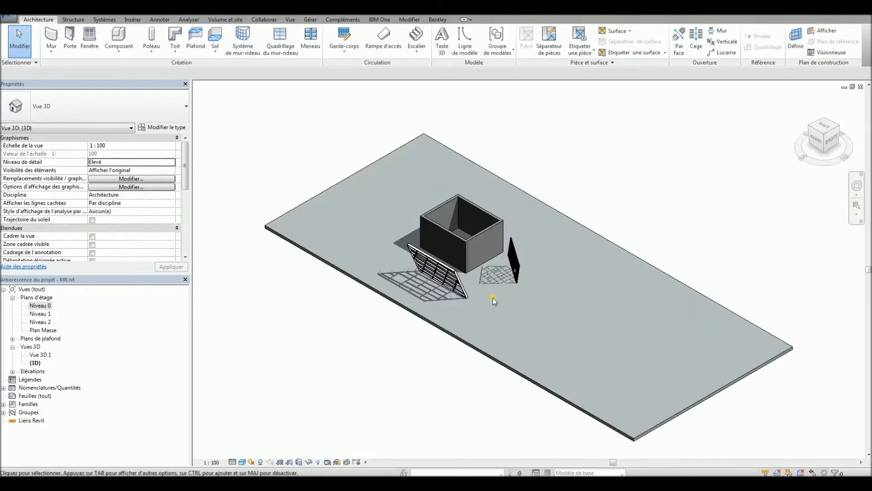
scroll(487, 291, down, 2)
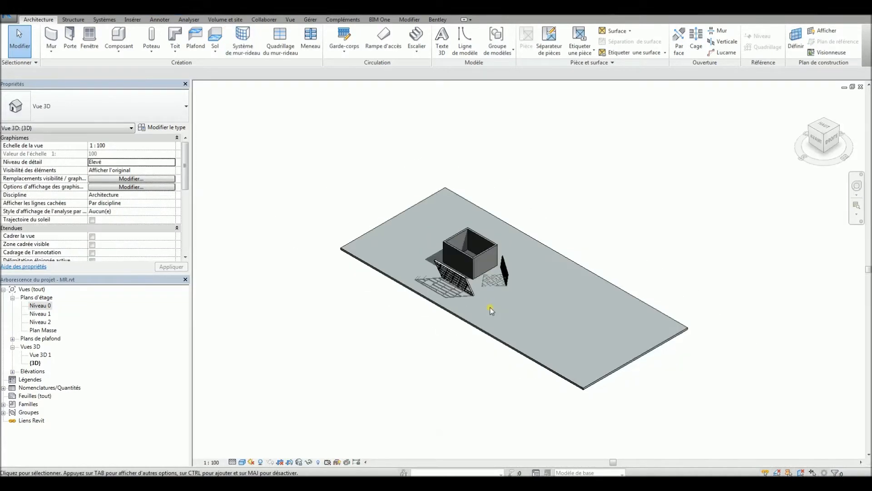
shift+middle_drag(470, 370, 316, 360)
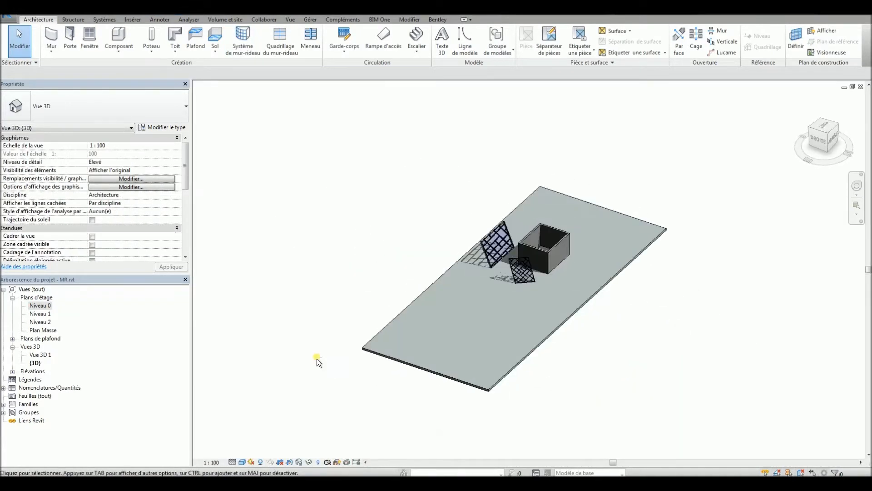
scroll(561, 333, up, 3)
scroll(483, 276, up, 2)
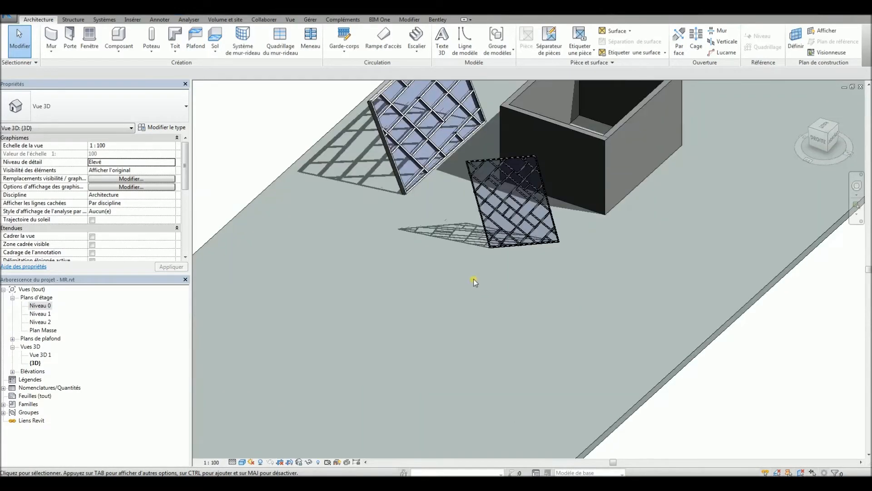
shift+middle_drag(465, 312, 454, 325)
scroll(541, 238, up, 5)
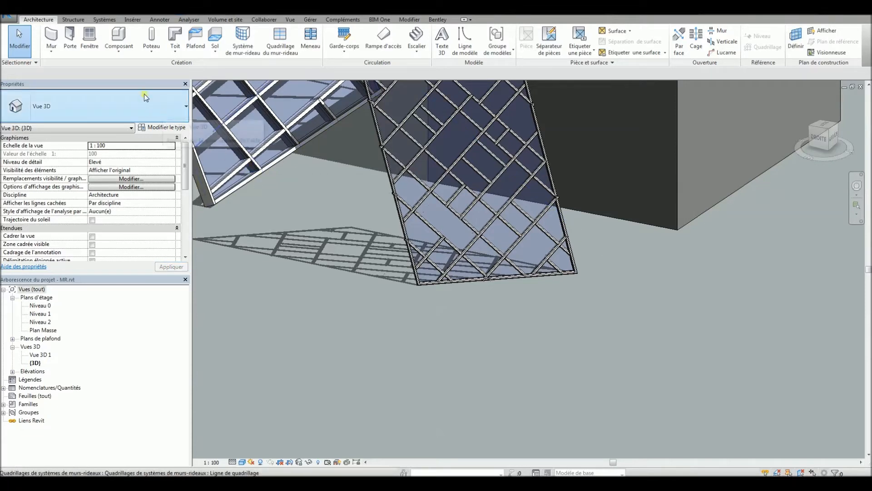
- Create a new project from the DefaultFRAFRA.rte template
click(8, 18)
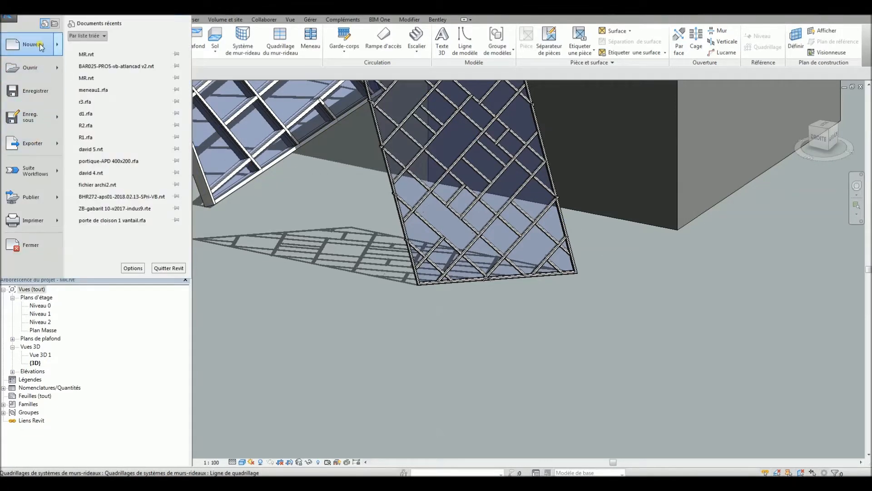
mouse_move(41, 46)
click(109, 48)
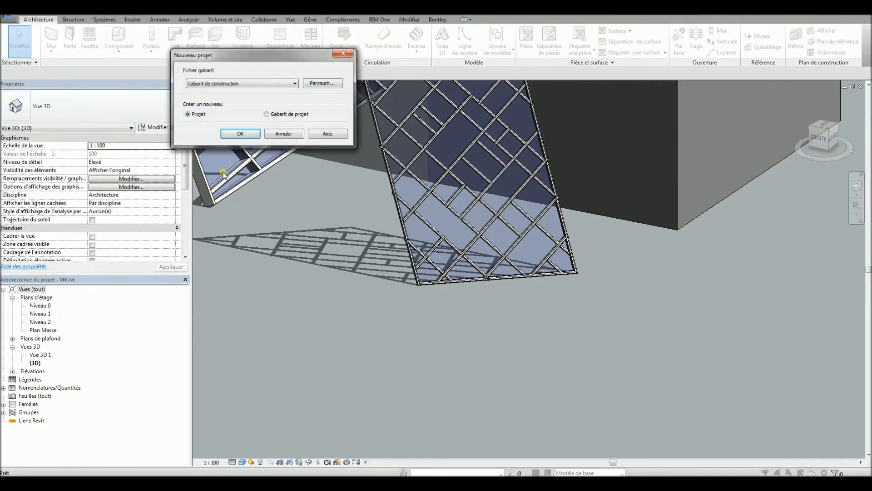
click(283, 84)
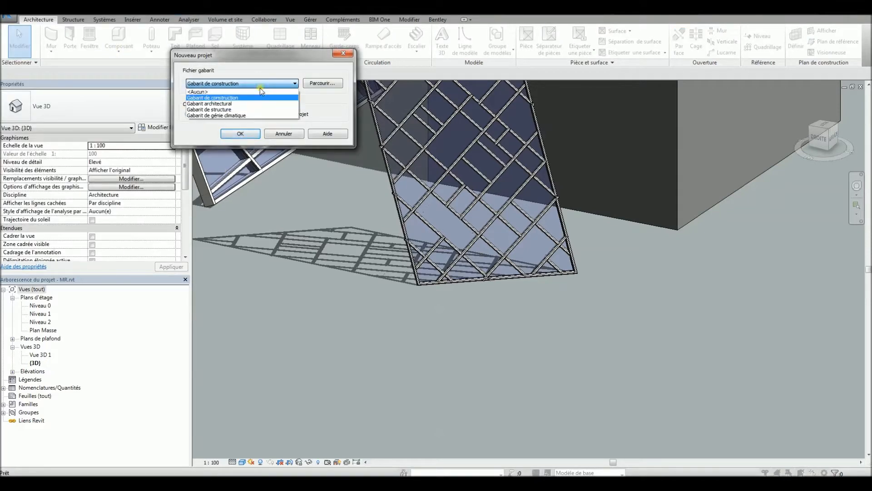
click(236, 97)
click(318, 84)
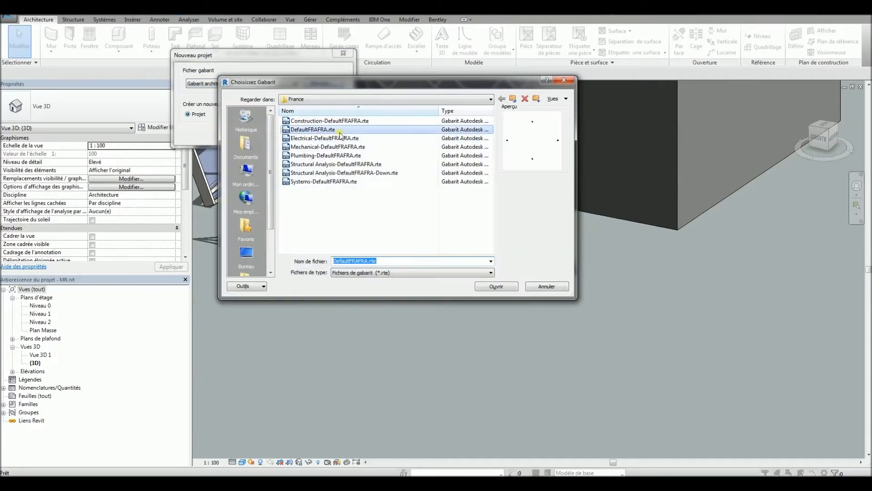
click(497, 287)
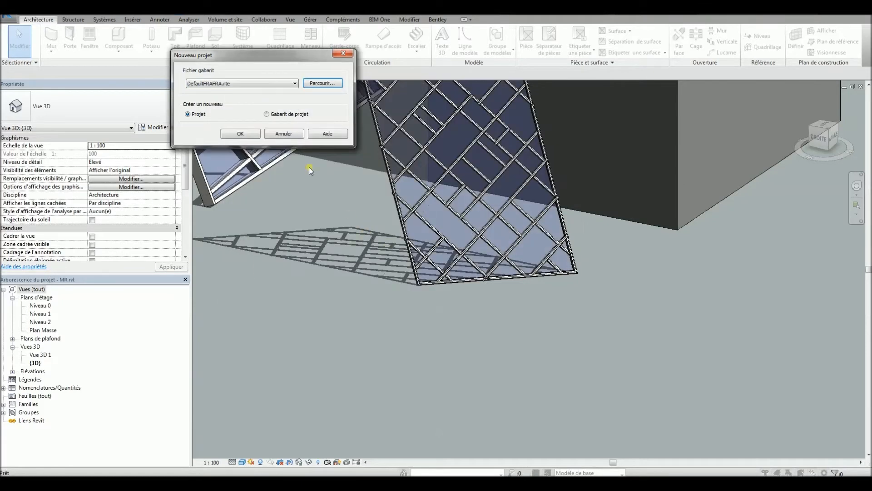
click(238, 134)
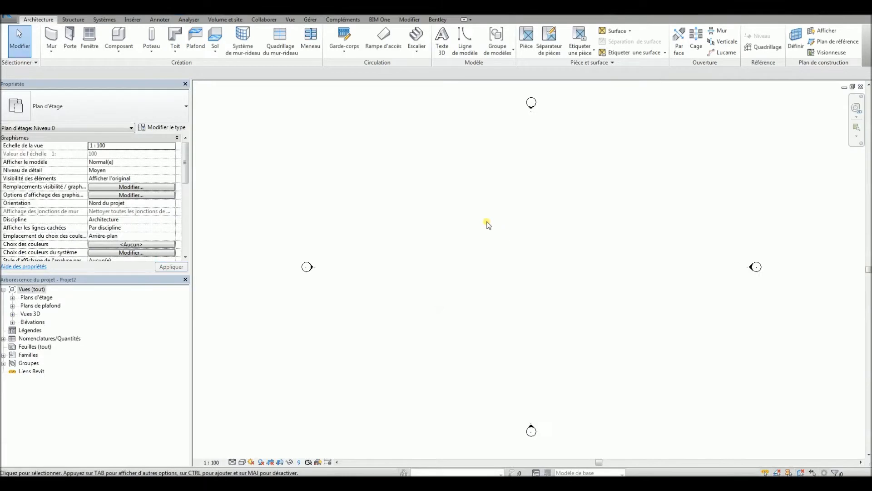
- Draw a horizontal Mur-rideau Simple panneau curtain wall about 10.2 m long and 3 m high on Niveau 0
click(51, 48)
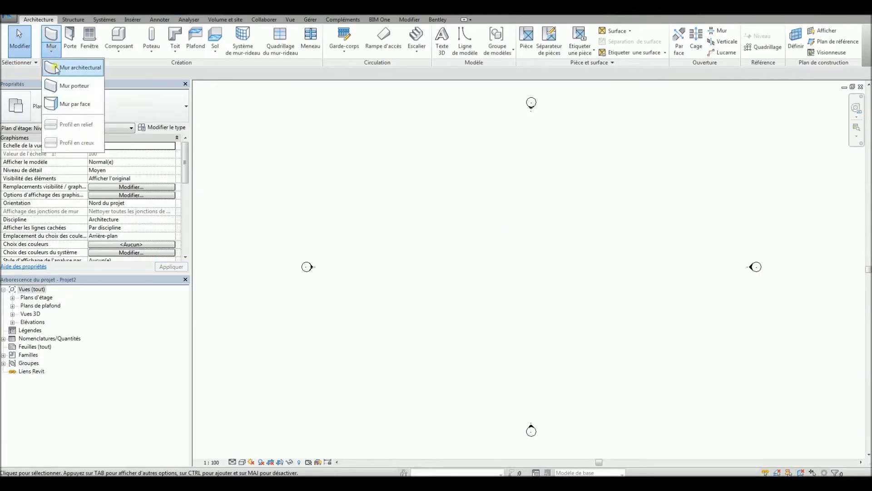
click(77, 68)
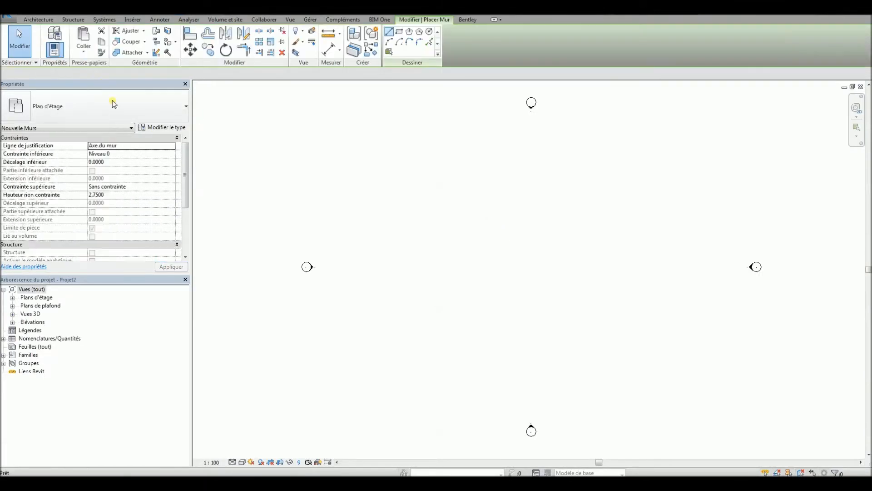
click(156, 111)
scroll(132, 255, down, 10)
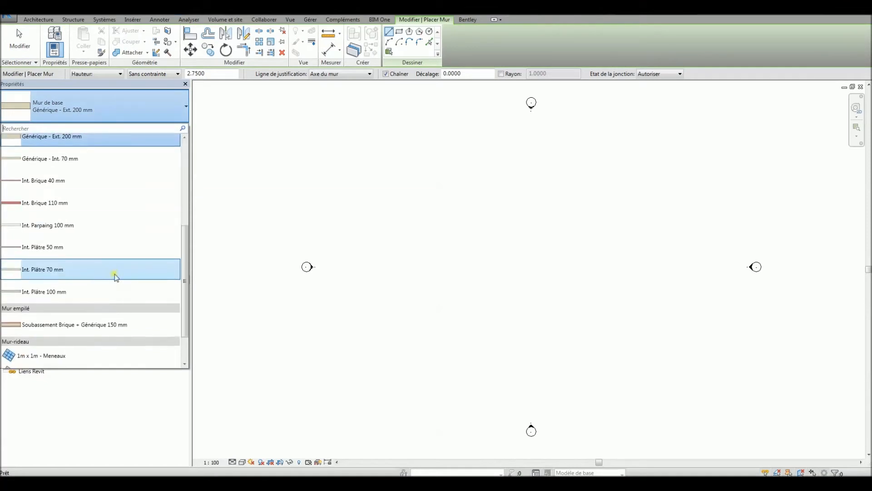
click(43, 364)
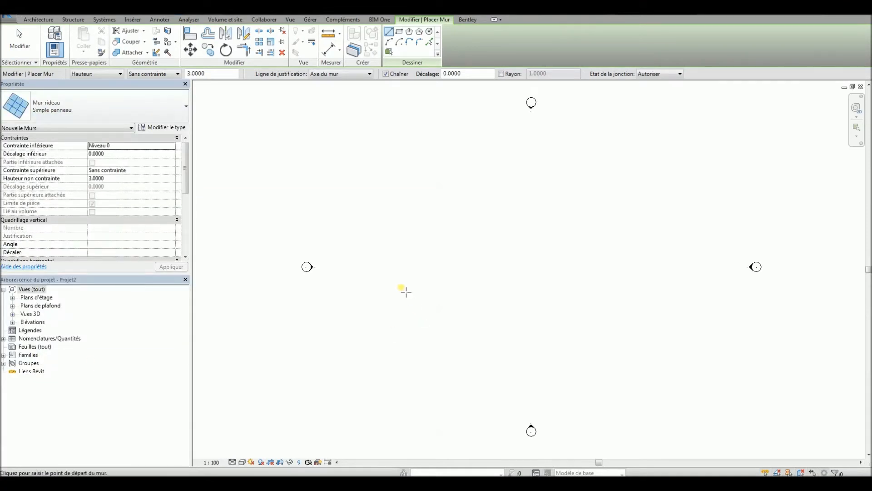
click(420, 267)
click(504, 267)
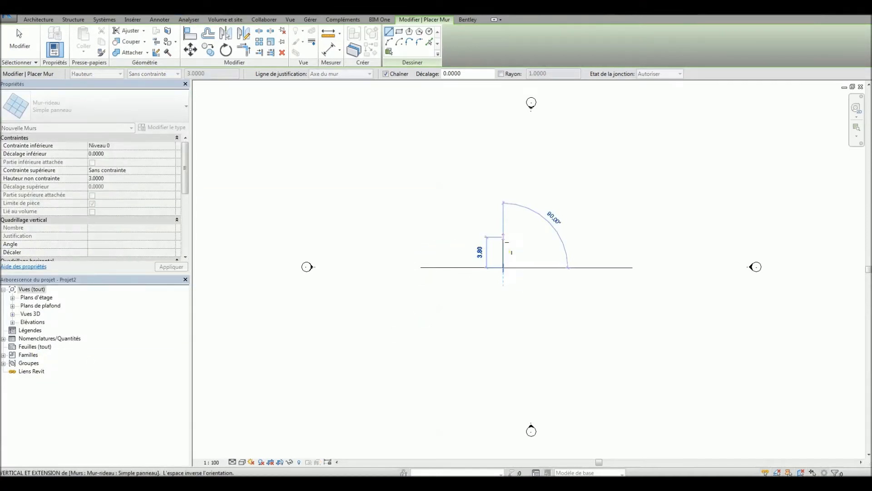
key(Escape)
key(Escape)
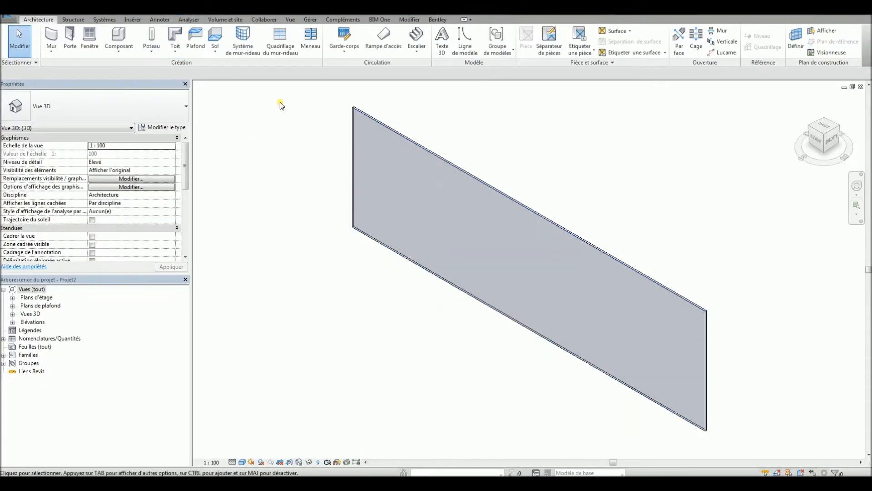
- Place two vertical curtain grid lines across the wall's full height, about 1.2 m from its left end and about 2 m further along
click(286, 45)
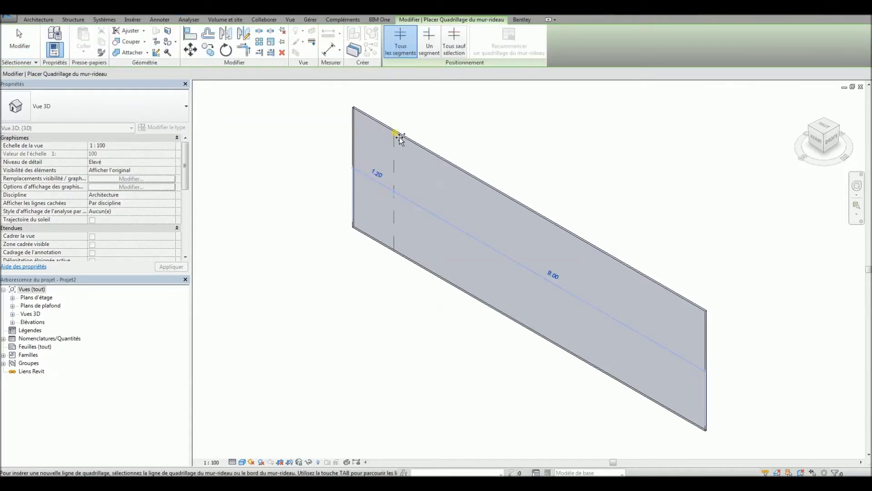
click(395, 134)
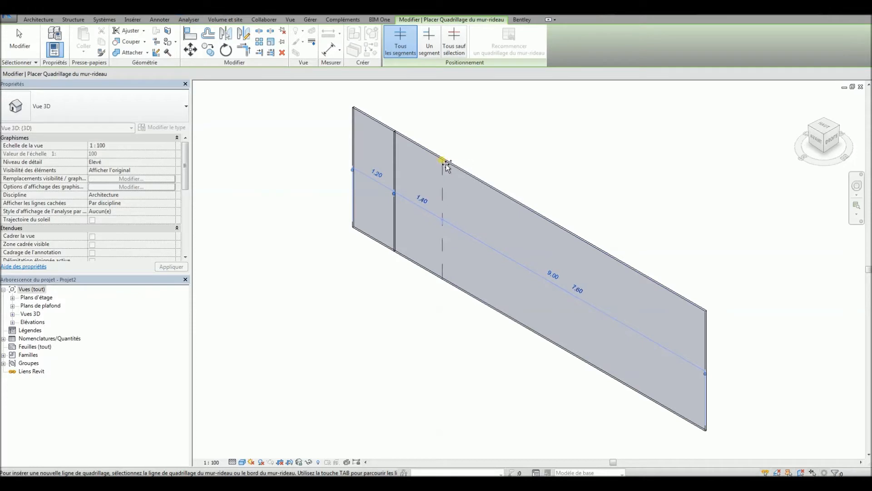
click(466, 178)
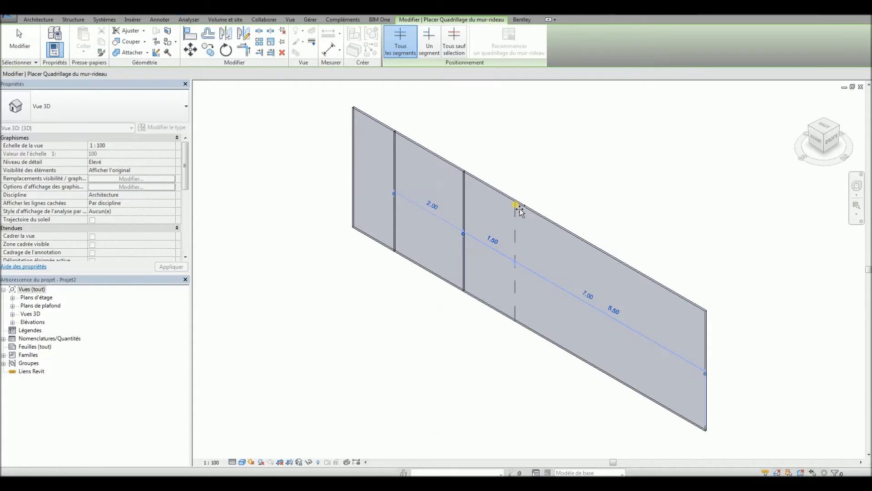
key(w)
key(a)
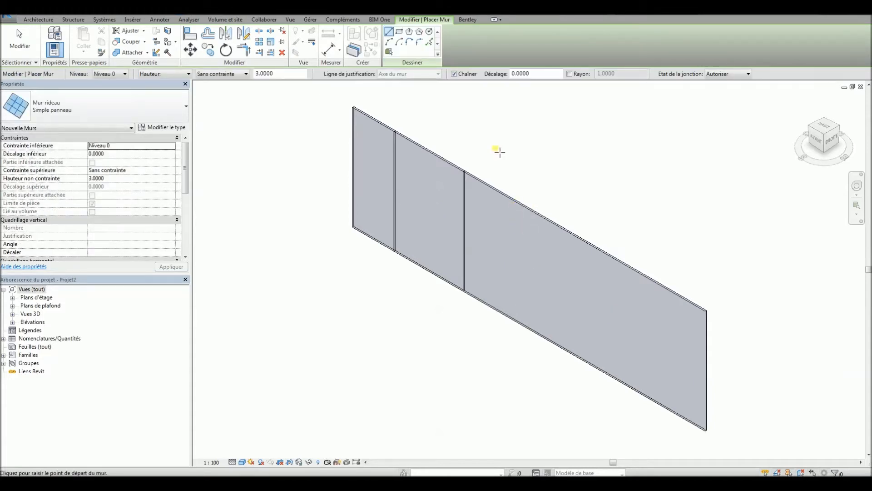
key(Escape)
key(Escape)
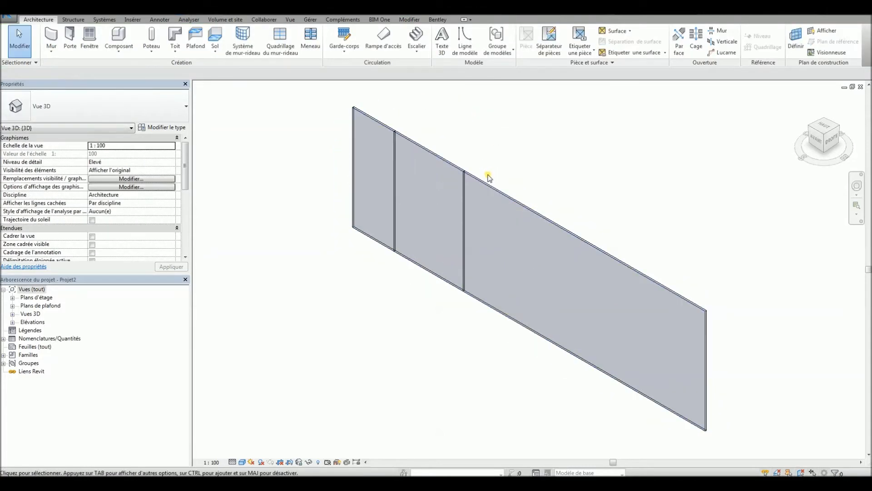
- Add a third vertical grid line spaced 1.6 m from the second, and a fourth about 2.1 m beyond it
click(289, 42)
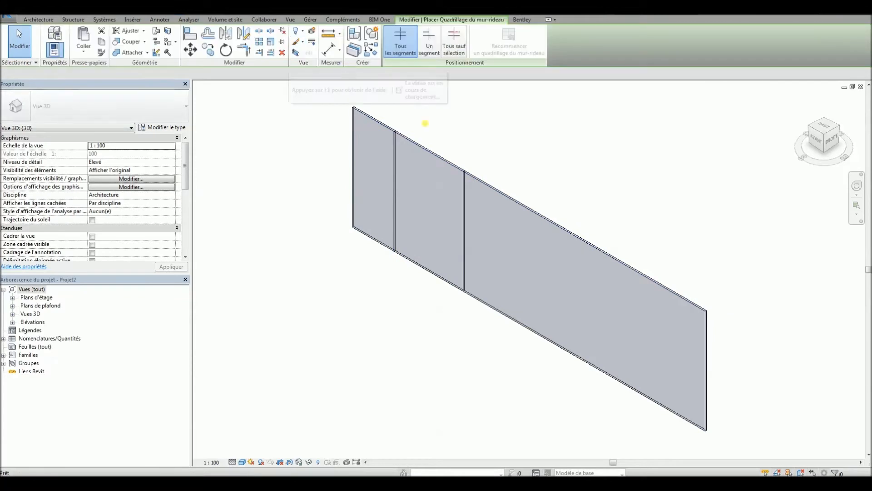
click(521, 209)
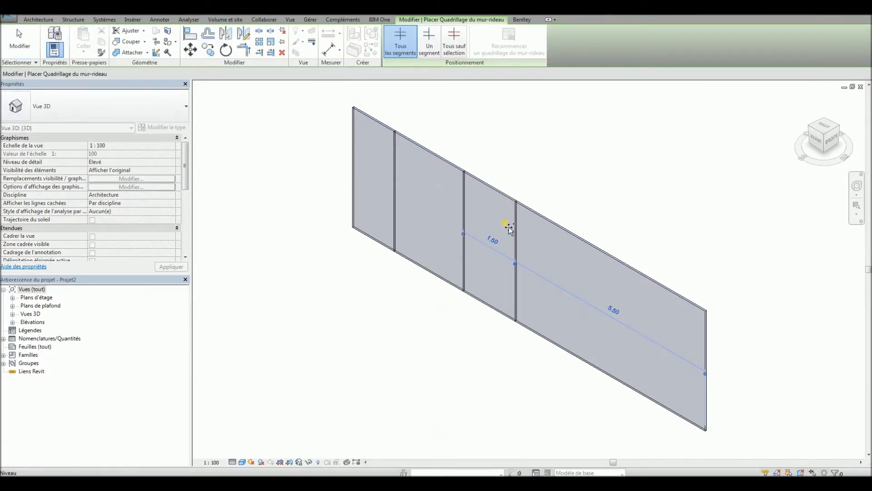
click(494, 240)
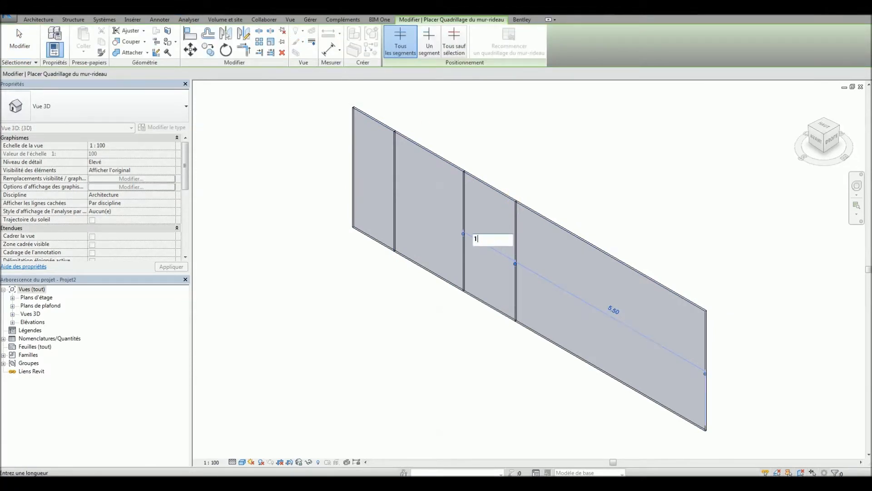
key(Return)
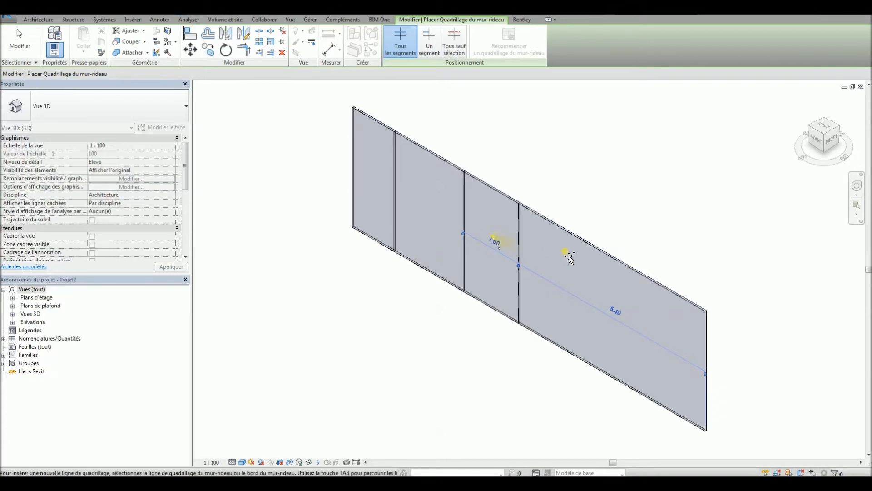
click(595, 247)
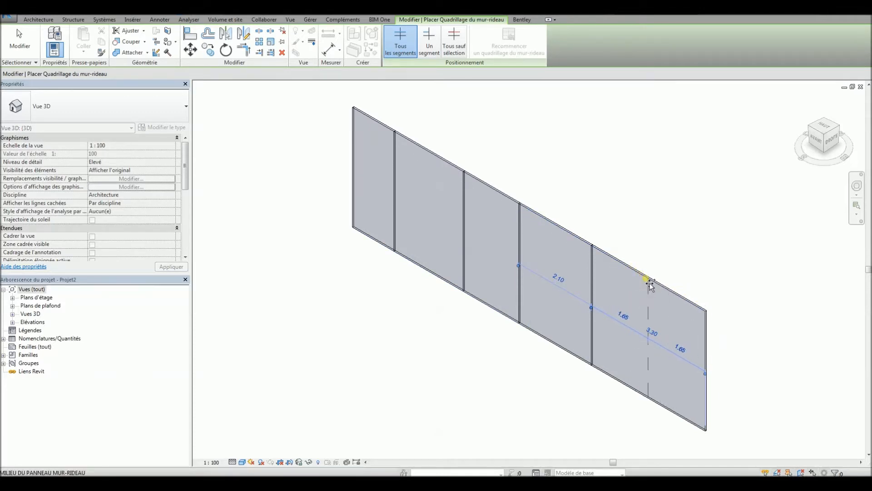
- Add two full-length horizontal grid lines, one about 0.8 m below the wall's top edge and one midway between it and the base
click(707, 346)
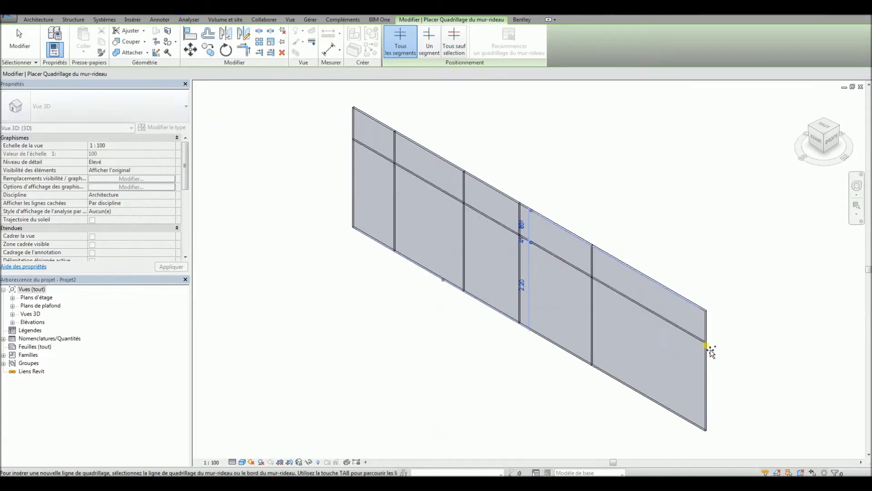
click(704, 381)
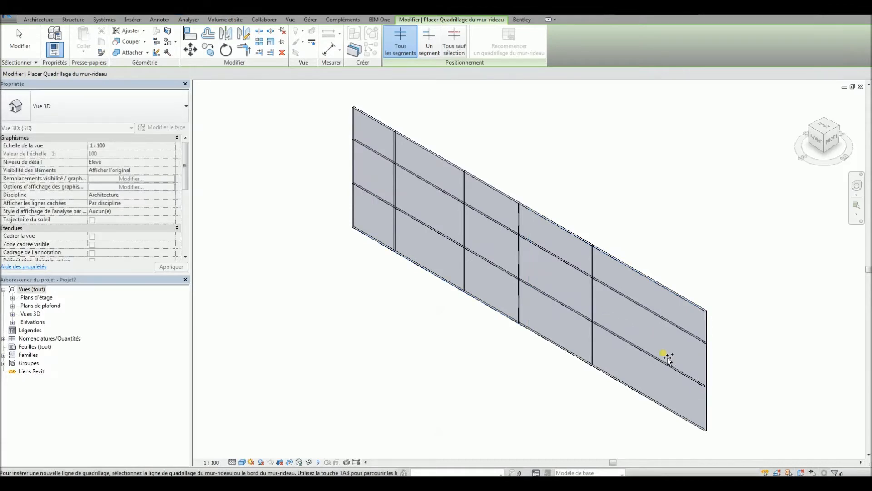
key(Escape)
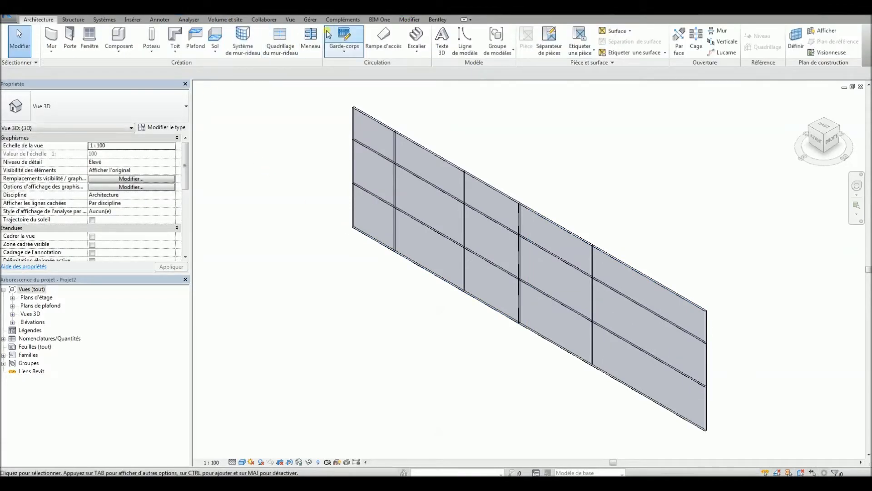
- Place 150 x 25mm rectangular mullions along both whole horizontal grid lines and the first vertical grid line
click(312, 39)
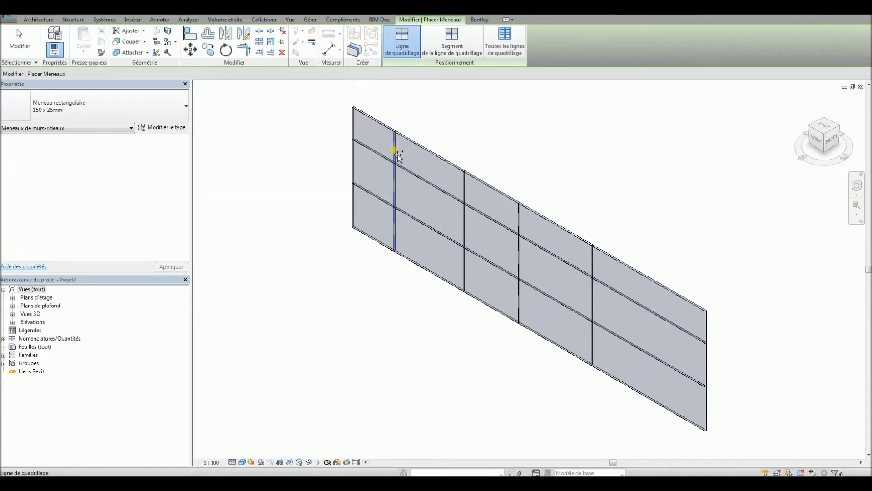
click(137, 112)
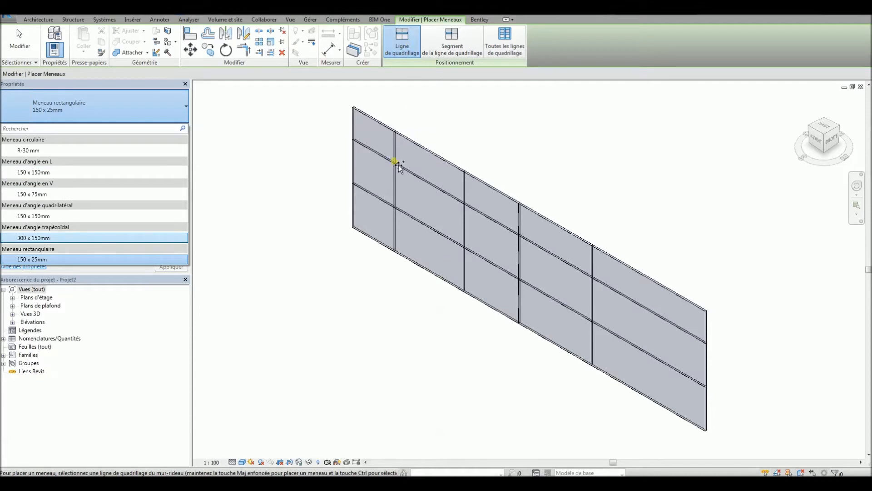
click(405, 42)
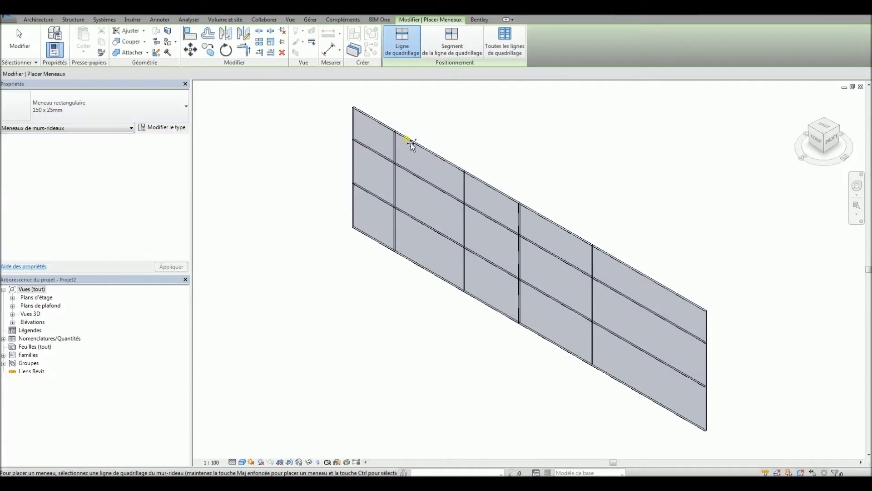
click(385, 165)
click(386, 199)
click(395, 192)
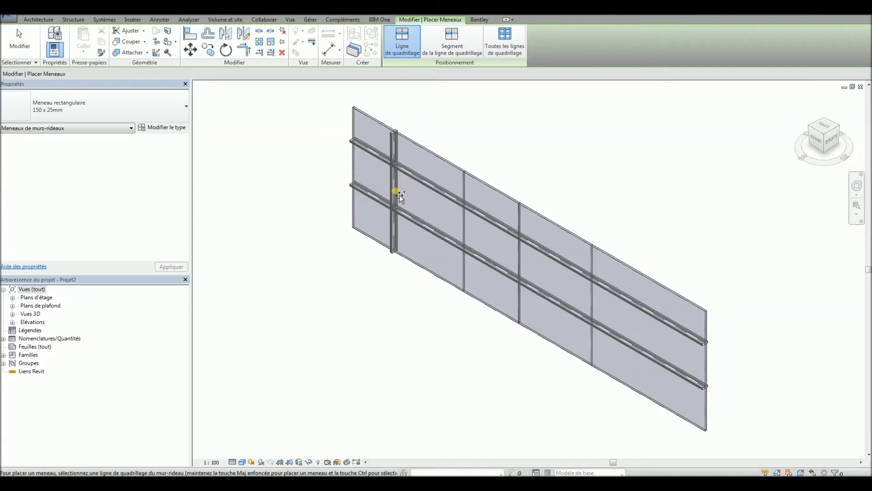
- Place a 150 x 25mm rectangular mullion along the whole second vertical grid line
click(467, 226)
key(Escape)
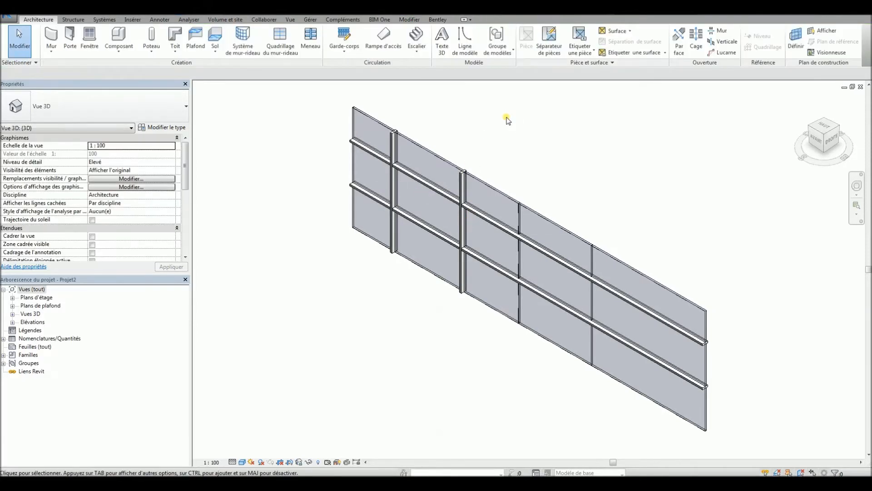
- Undo all the mullion placements on the curtain wall, keeping only its grid lines
key(ctrl+z)
key(ctrl+z)
key(ctrl+z)
key(ctrl+z)
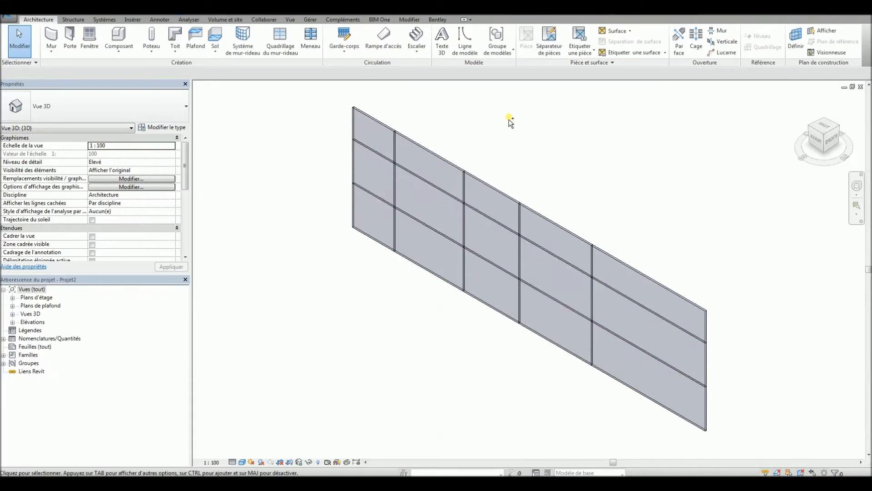
- Set the curtain wall's vertical grid angle to 20°
click(482, 183)
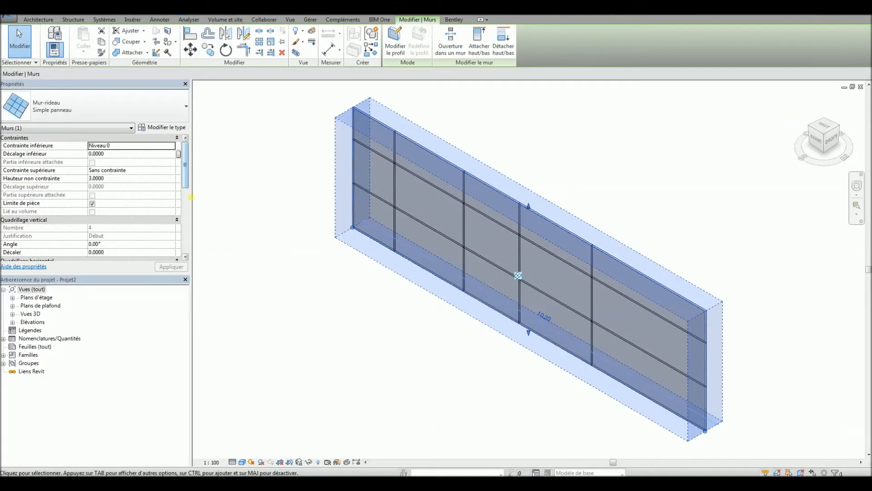
scroll(185, 191, down, 3)
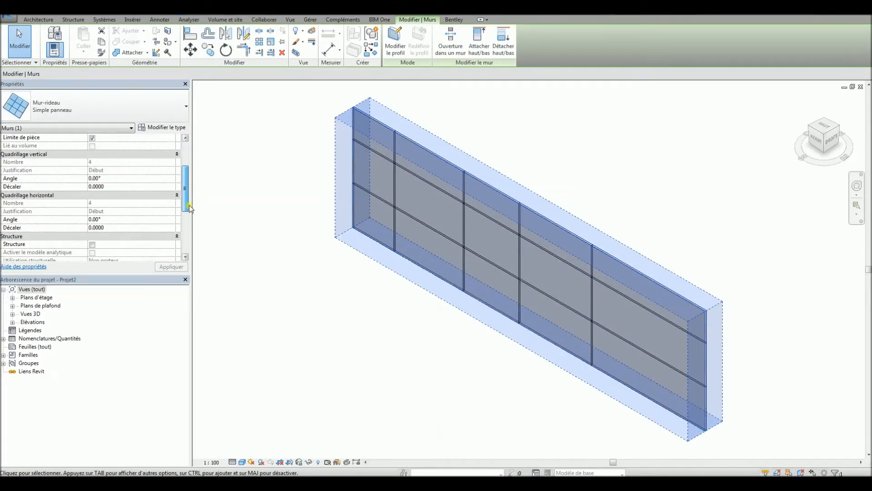
click(106, 180)
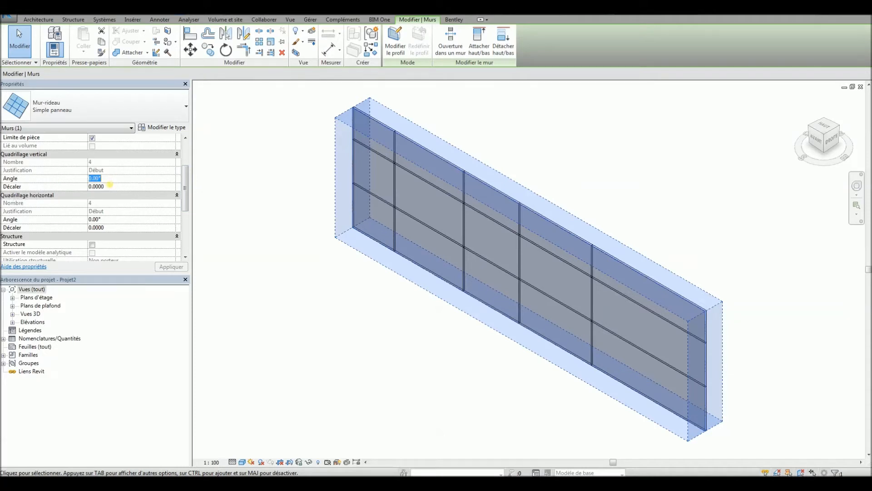
key(Return)
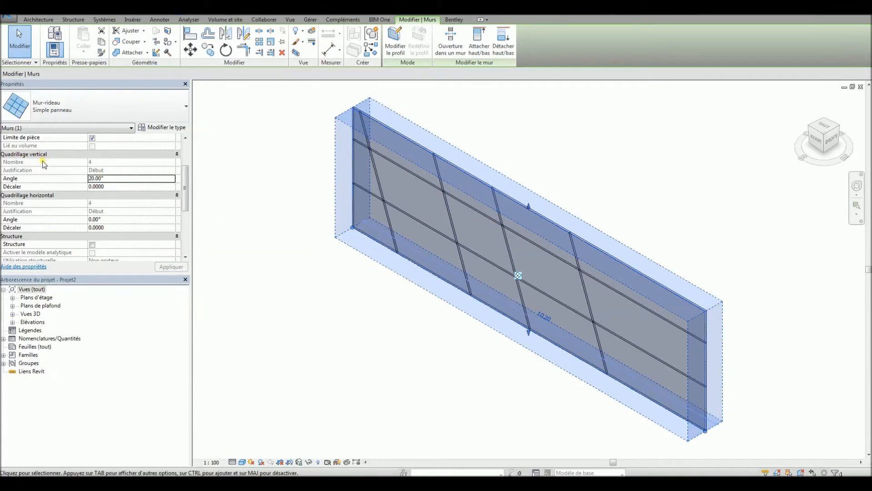
- Set the curtain wall's horizontal grid angle to 10° and deselect the wall
click(116, 220)
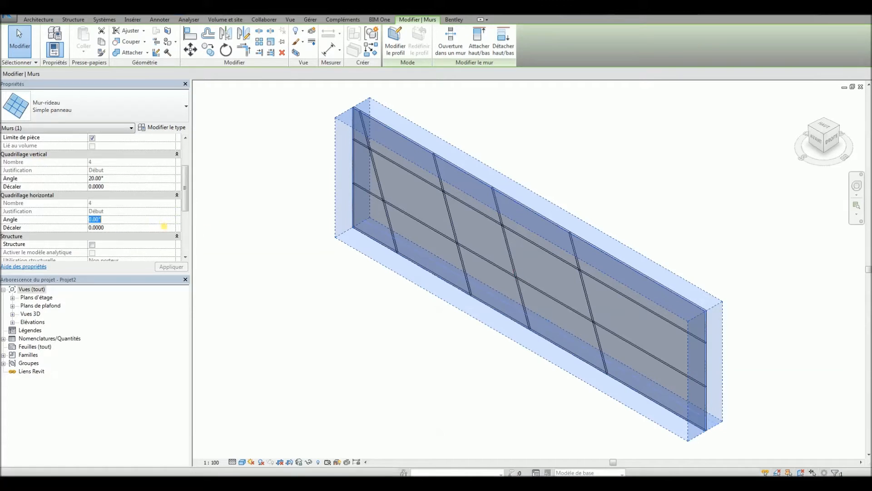
text(10)
key(Return)
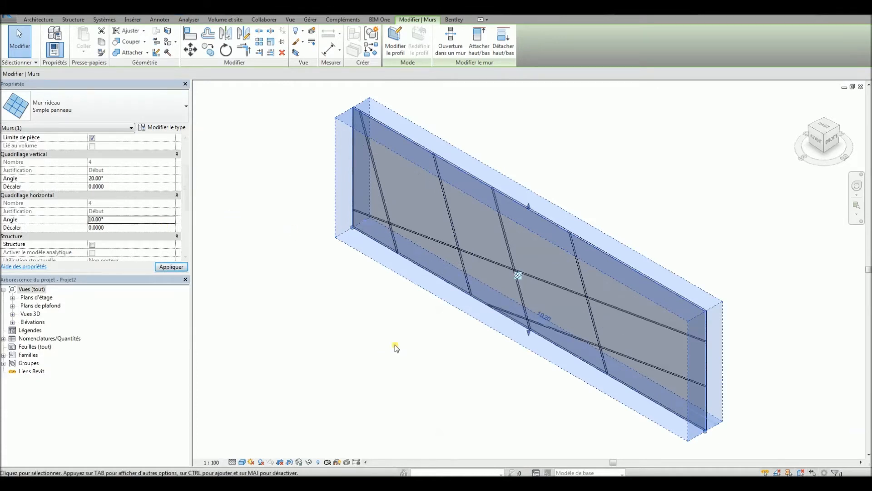
scroll(368, 330, down, 2)
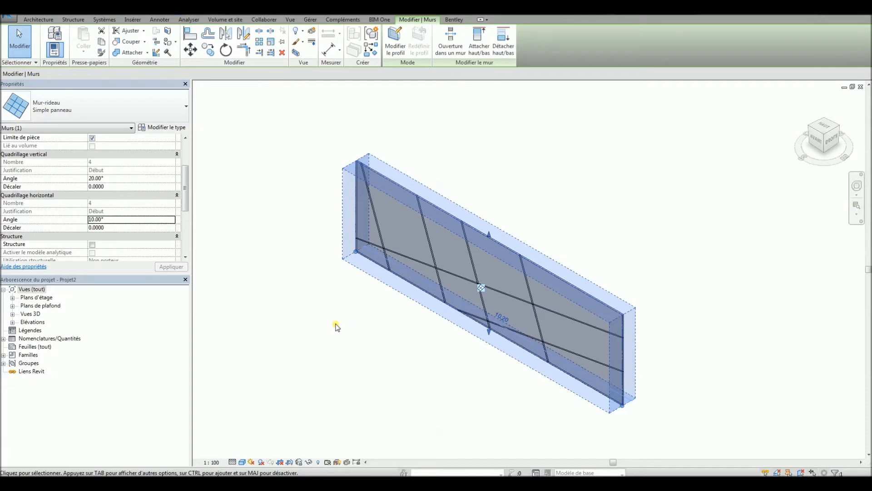
click(251, 227)
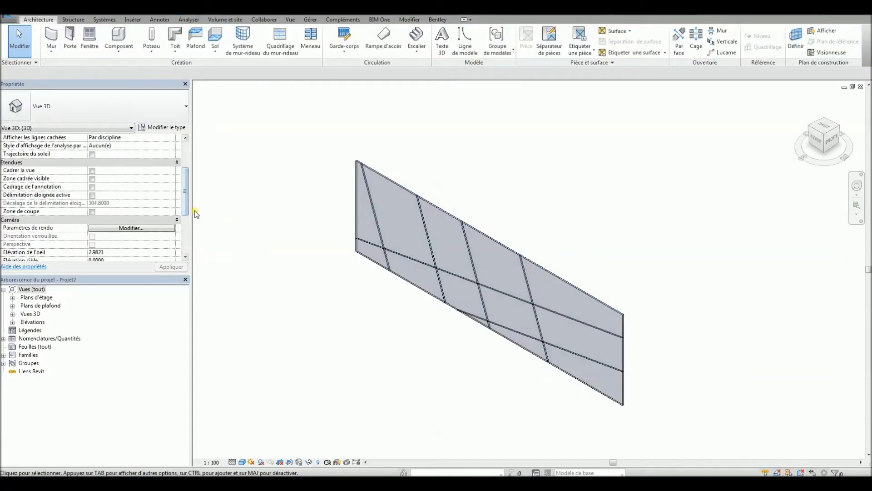
drag(184, 209, 184, 235)
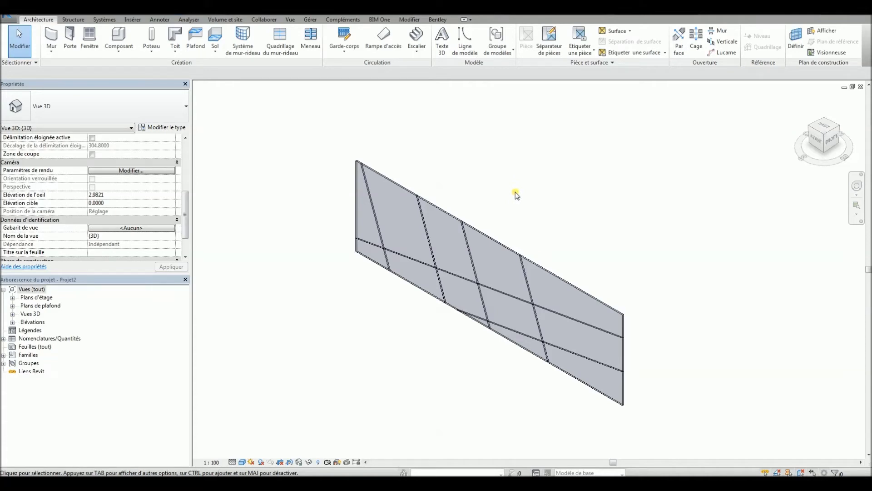
- Place 150 x 25mm rectangular mullions along the four slanted vertical grid lines and both tilted horizontal grid lines
click(314, 39)
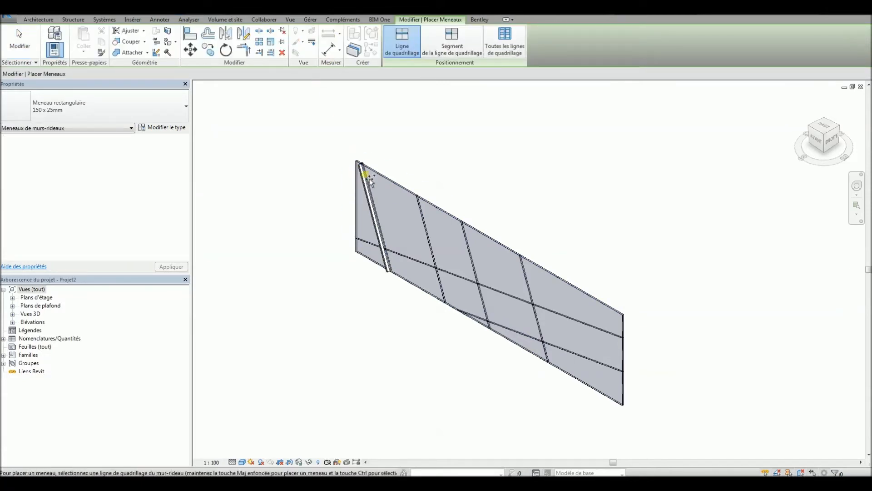
click(426, 220)
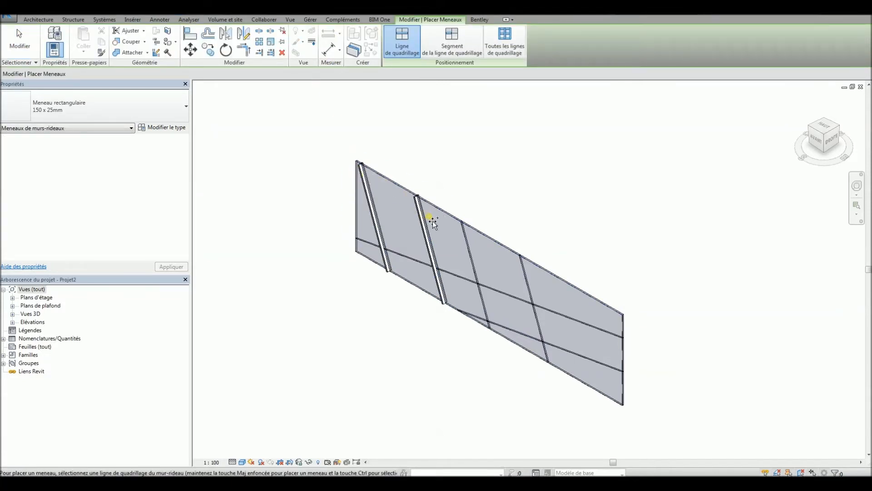
click(473, 245)
click(524, 273)
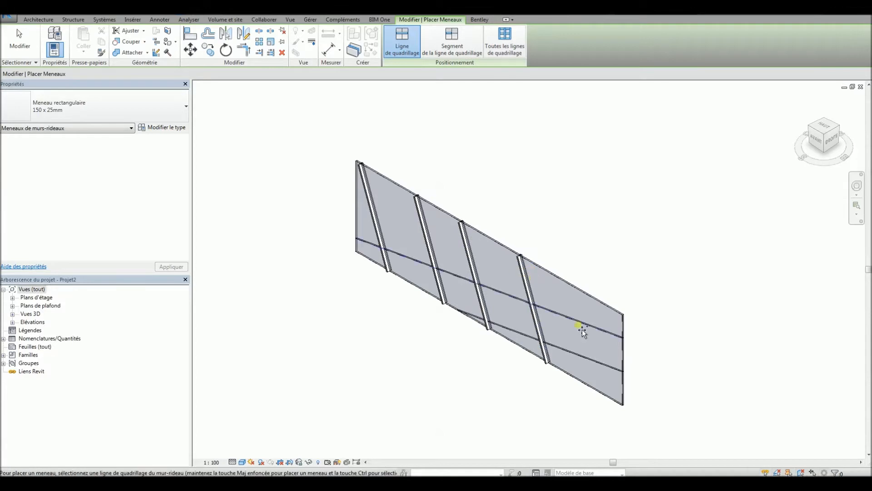
click(596, 331)
click(596, 371)
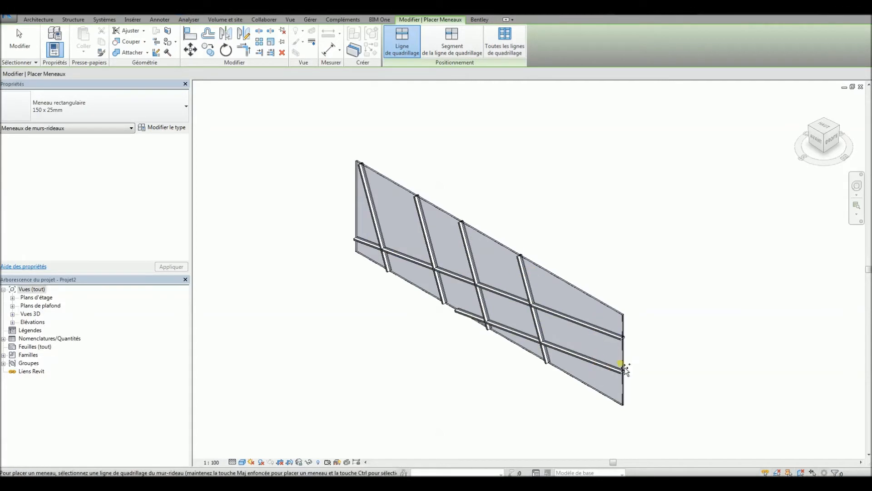
- Frame the curtain wall with 150 x 25mm rectangular mullions along its two end edges, top edge and base
click(623, 323)
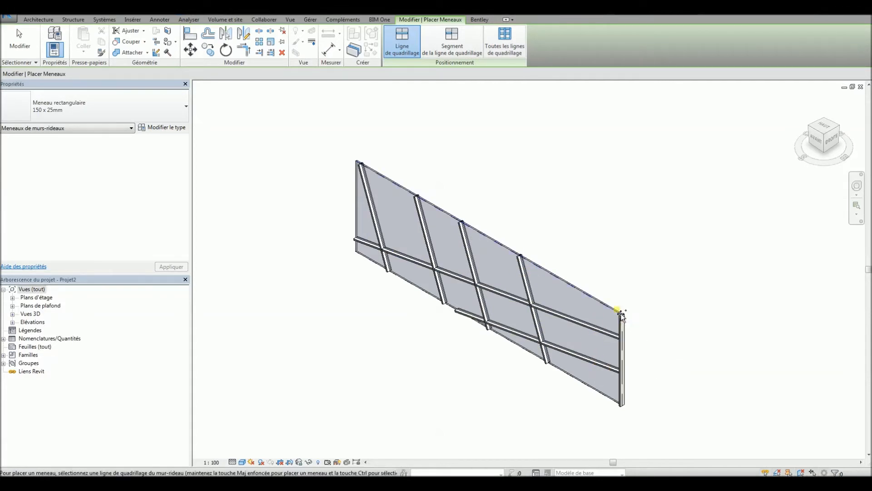
click(607, 305)
click(359, 196)
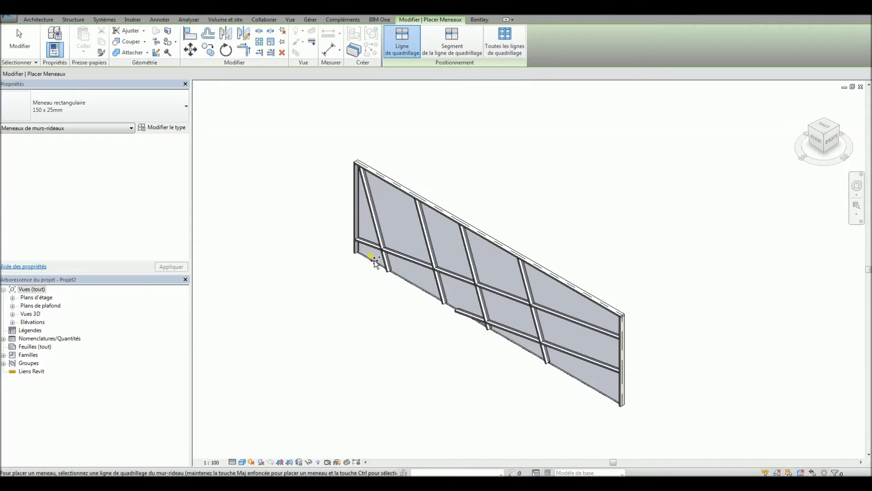
click(375, 268)
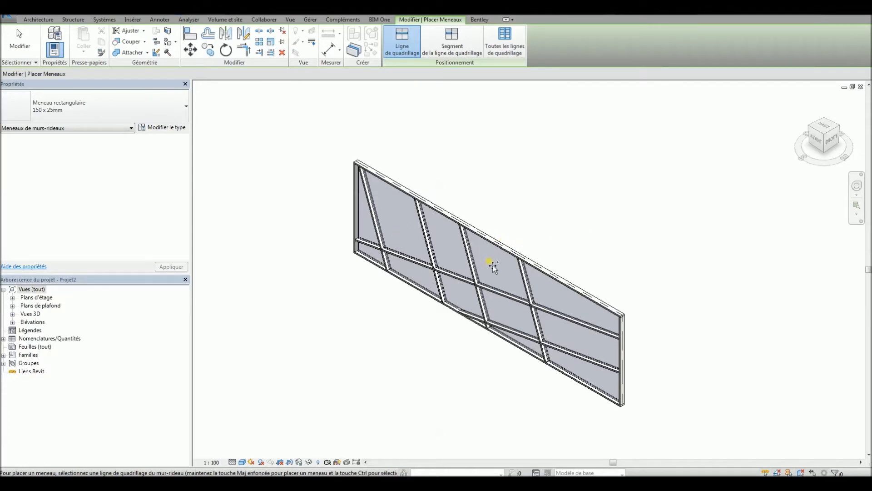
key(Escape)
key(Escape)
- Add a one-segment horizontal grid line across the upper panel between the first and second slanted vertical mullions
scroll(588, 186, down, 2)
mouse_move(650, 322)
shift+middle_down()
mouse_move(611, 346)
mouse_move(444, 315)
mouse_move(658, 310)
shift+middle_up()
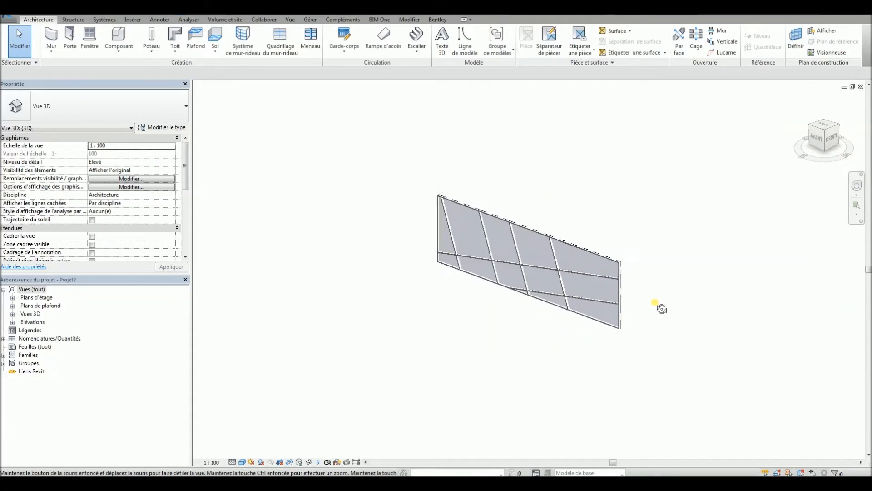
click(280, 38)
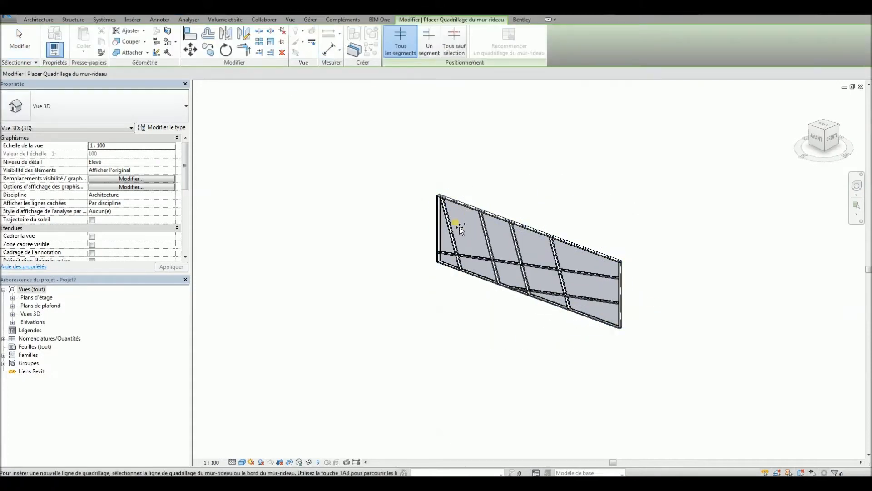
click(429, 41)
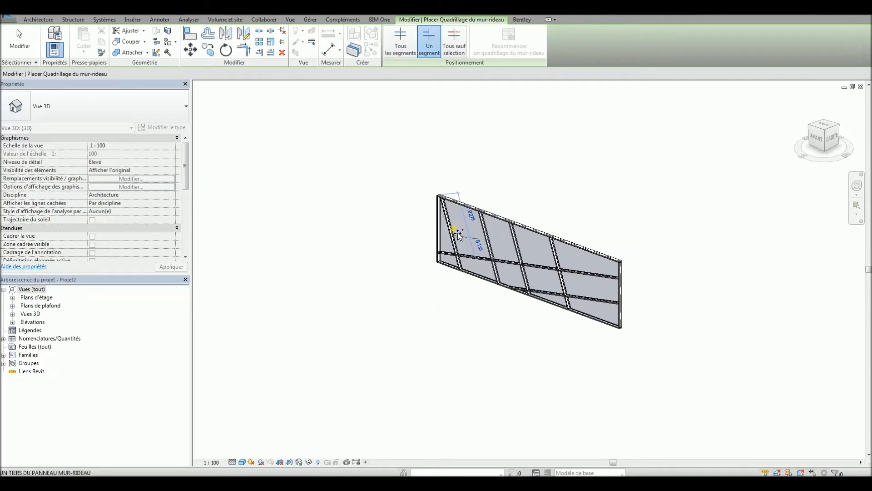
click(454, 230)
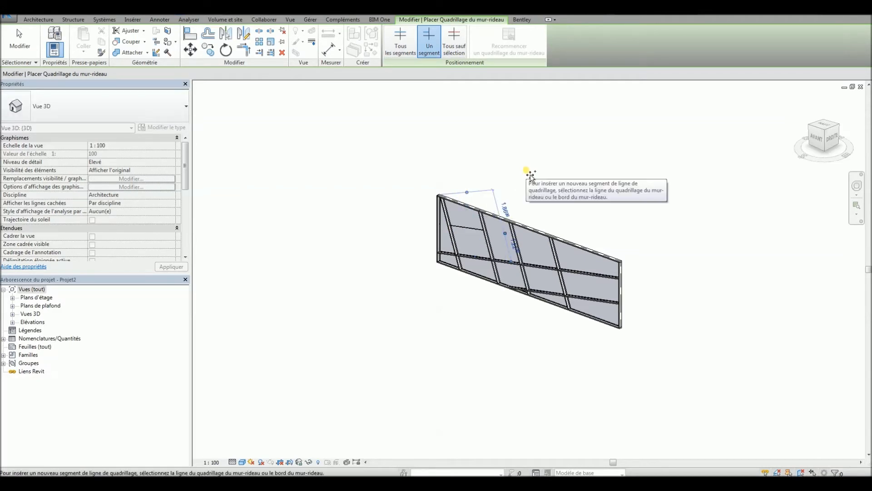
key(Escape)
- Check the properties of the new one-segment grid line and of the curtain wall itself
click(481, 233)
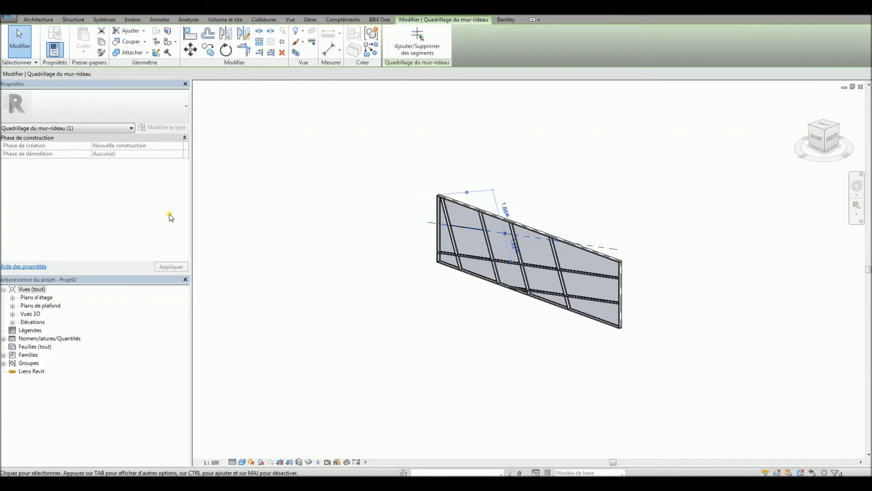
key(Escape)
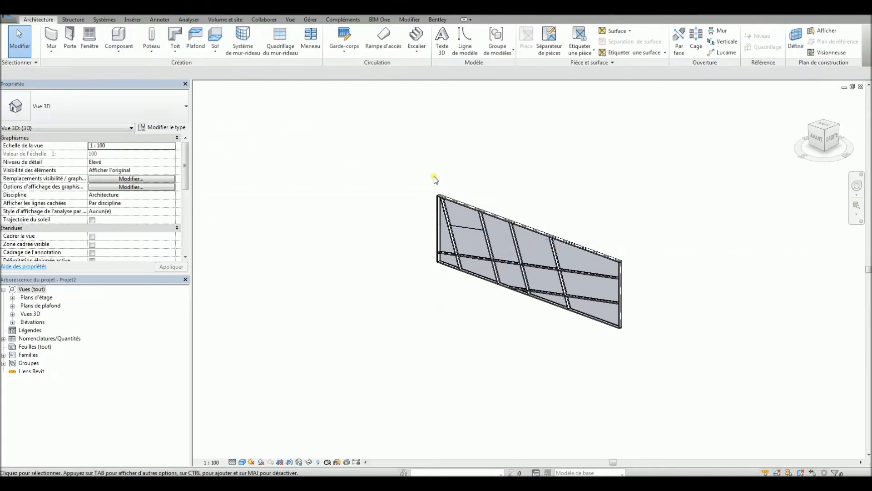
click(435, 180)
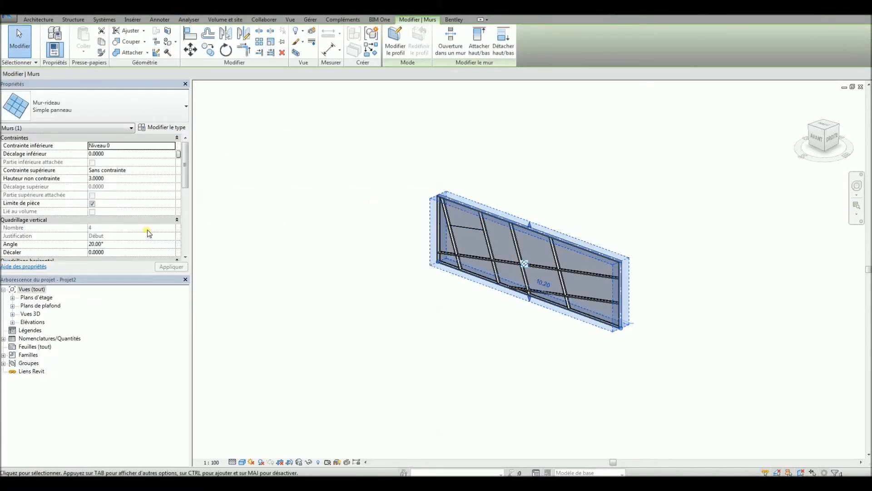
mouse_move(187, 183)
mouse_down()
mouse_move(190, 230)
mouse_move(200, 193)
mouse_up()
click(378, 272)
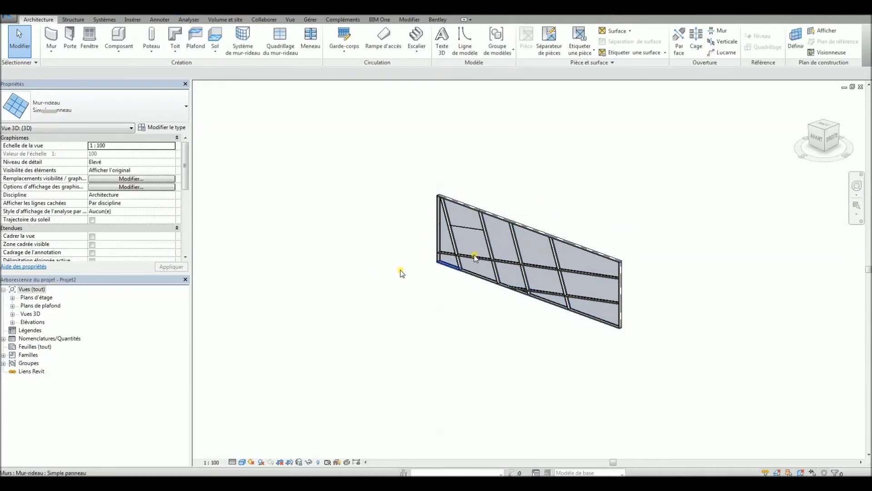
- Place a 150 x 25mm rectangular mullion on only the new grid segment in the upper panel
scroll(493, 241, up, 3)
shift+middle_drag(494, 245, 533, 219)
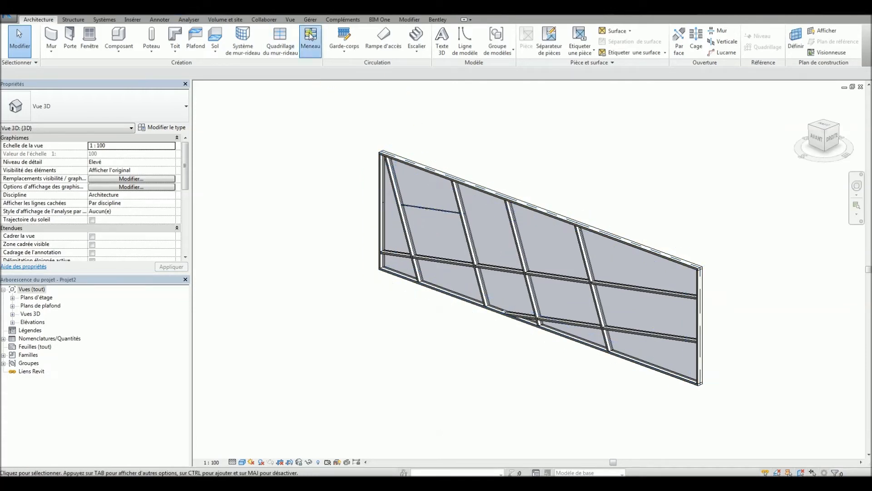
click(310, 40)
click(452, 44)
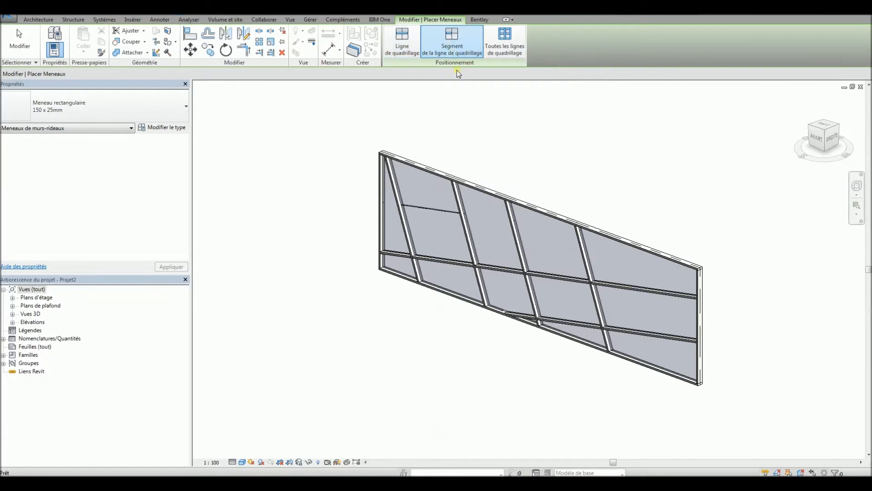
click(438, 218)
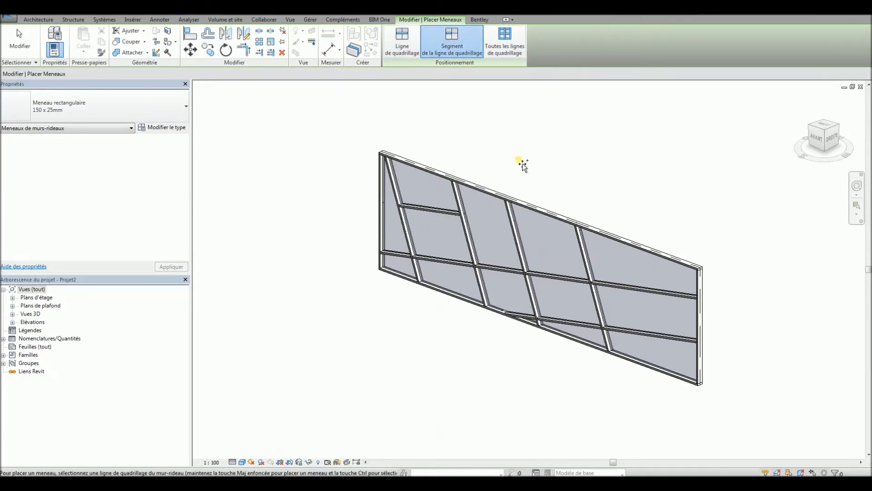
key(Escape)
key(Escape)
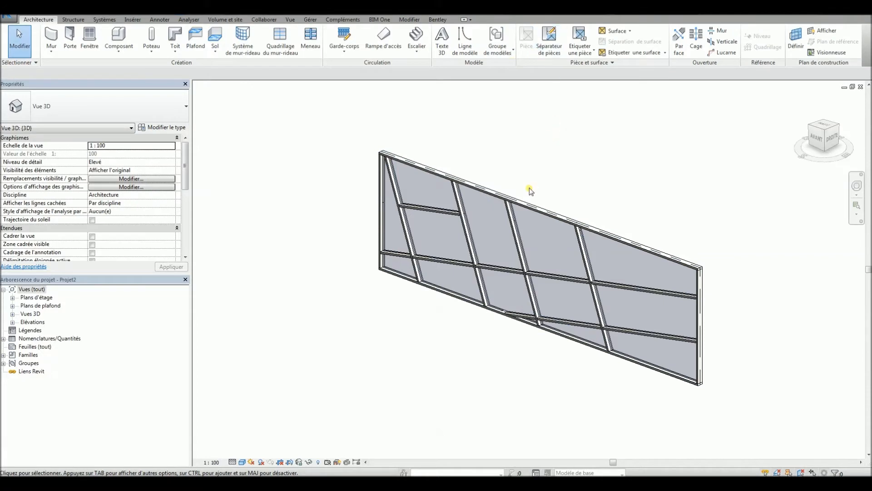
- Examine the completed curtain wall from the front and select the whole wall
scroll(647, 164, down, 5)
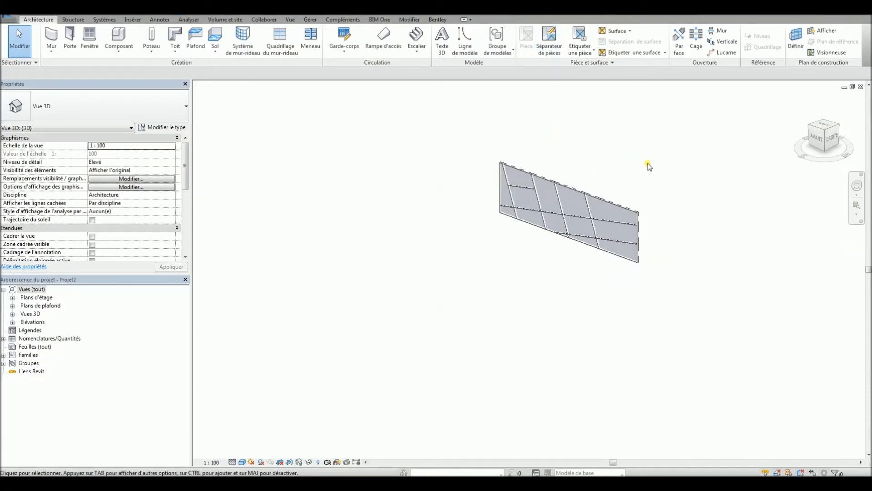
mouse_move(641, 202)
shift+middle_down()
mouse_move(539, 253)
mouse_move(447, 247)
mouse_move(627, 247)
mouse_move(685, 233)
mouse_move(477, 241)
shift+middle_up()
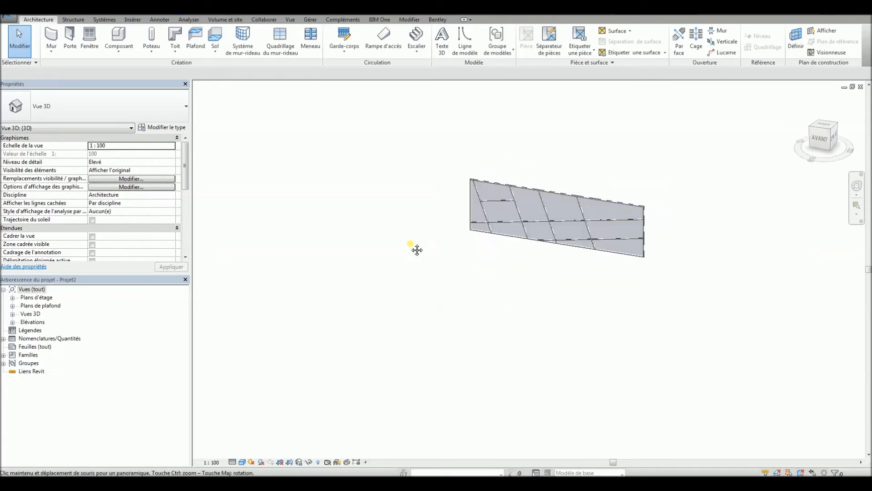
middle_drag(417, 250, 338, 249)
scroll(627, 222, up, 4)
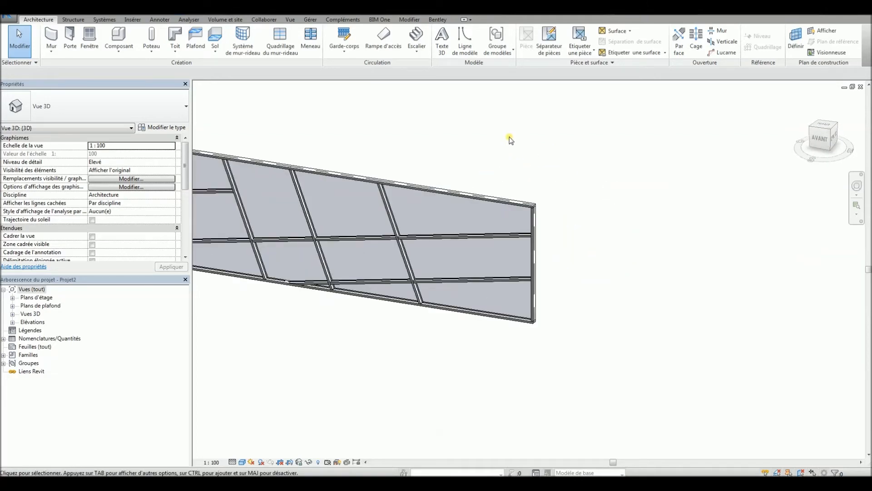
scroll(541, 207, down, 3)
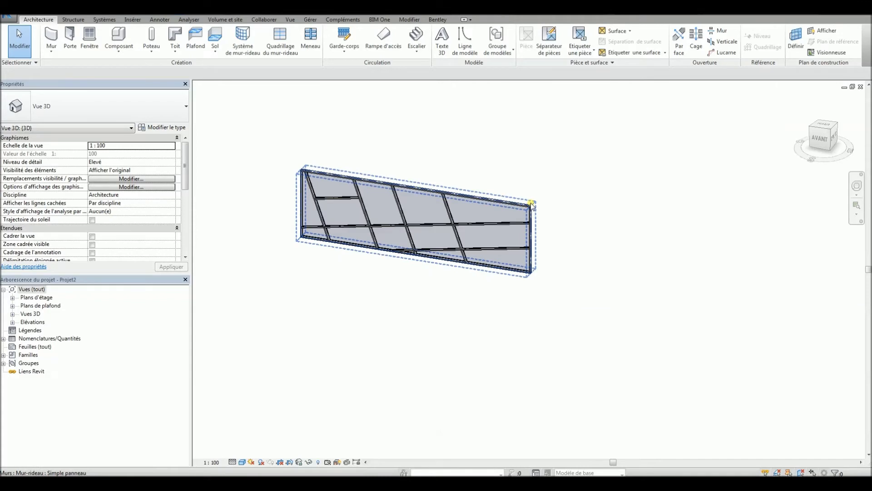
click(529, 209)
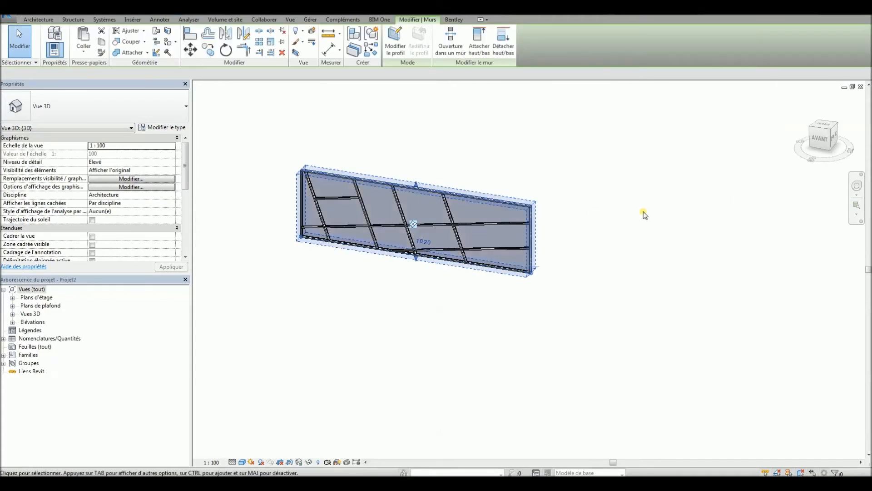
click(835, 140)
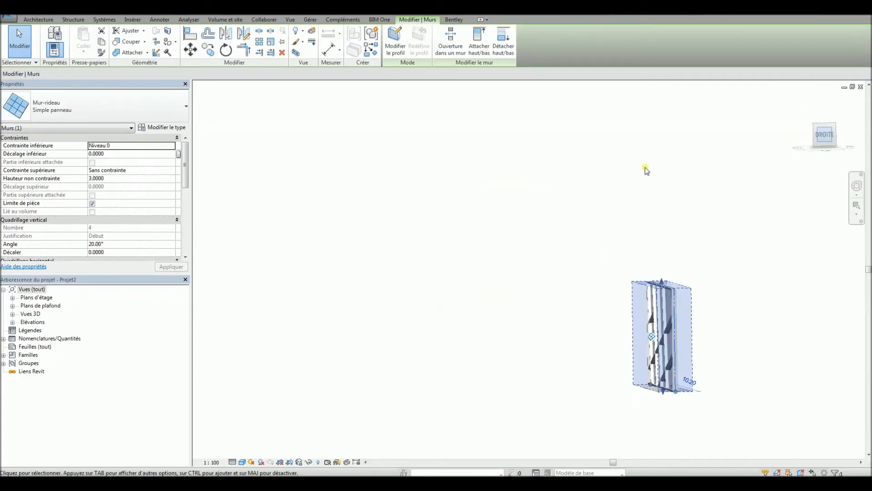
click(225, 51)
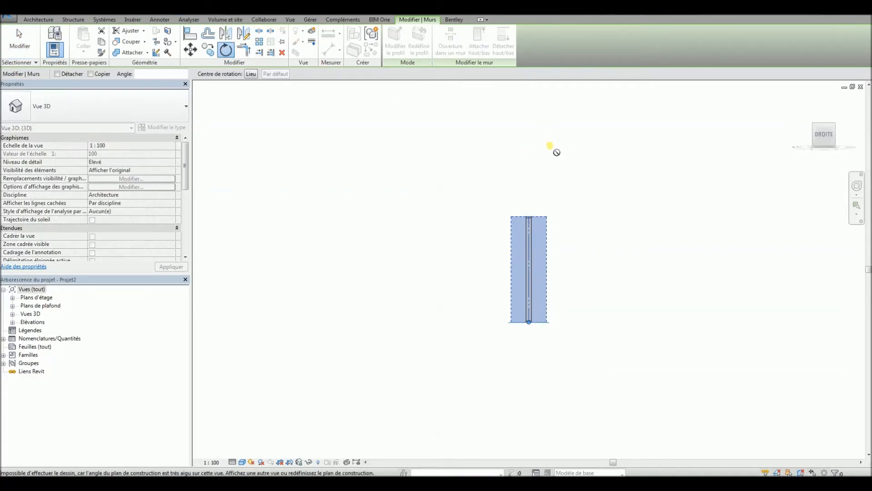
key(Escape)
key(Escape)
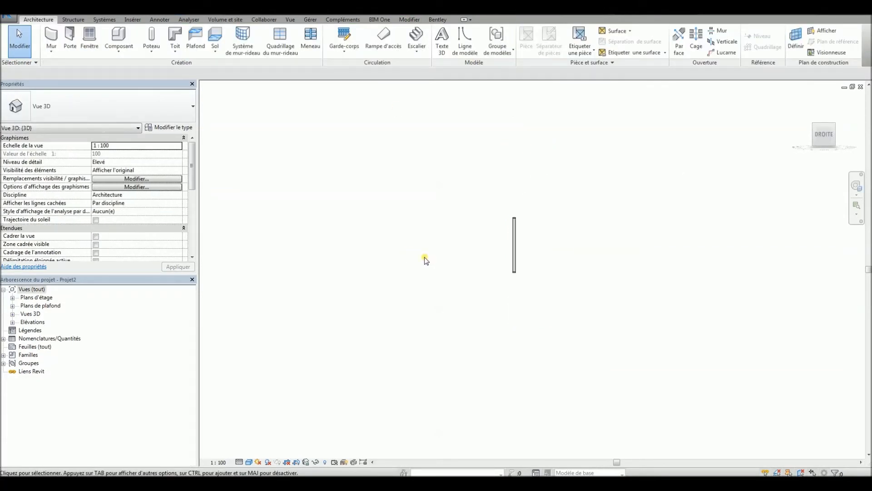
- Start a new in-place conceptual mass named Volume 1
shift+middle_drag(425, 257, 374, 250)
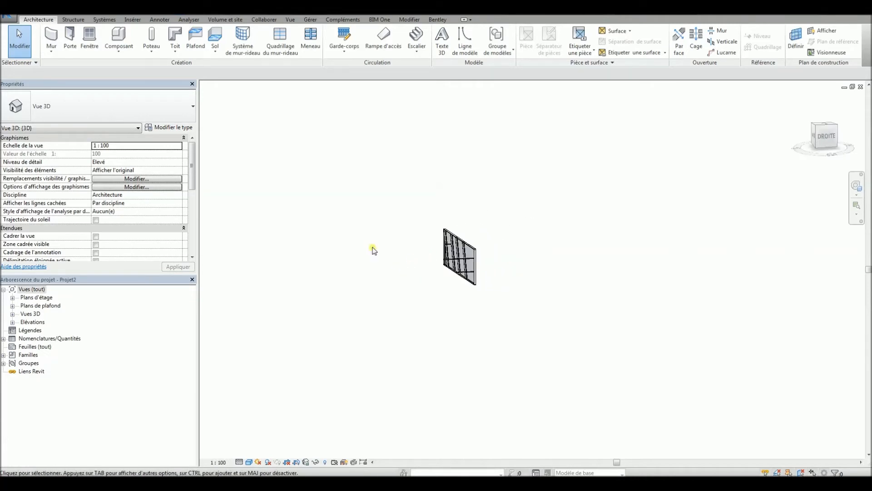
click(224, 20)
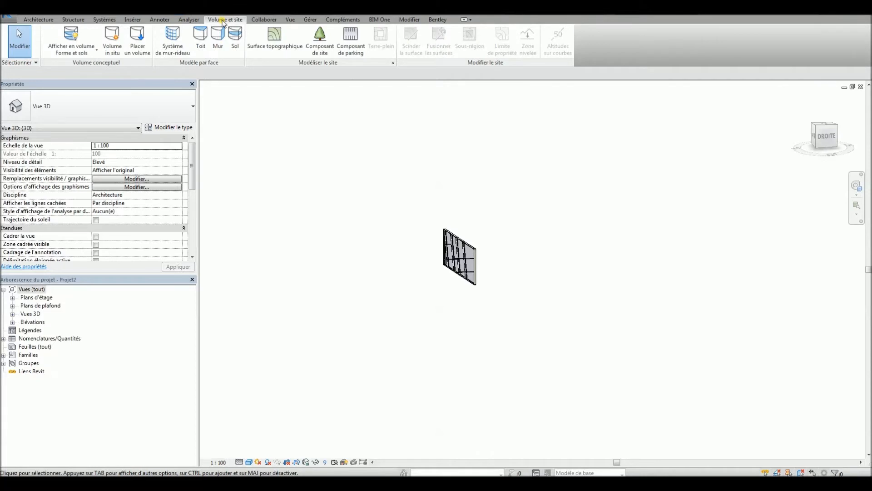
click(117, 50)
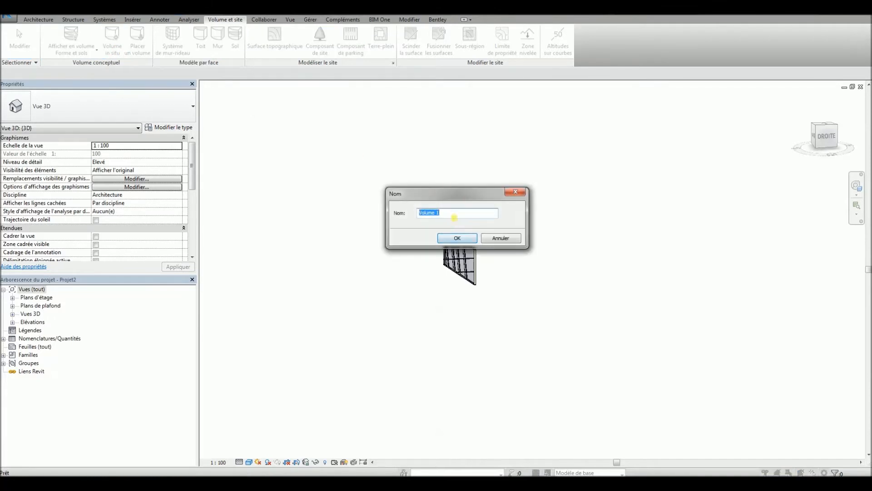
click(461, 242)
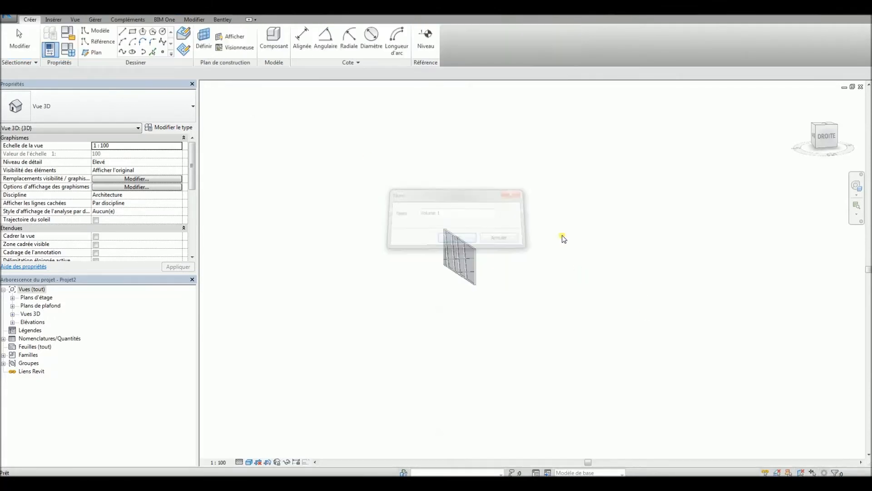
- Sketch a rectangle about 6.4 m long on Niveau 0, clear of the curtain wall, using model lines
click(132, 33)
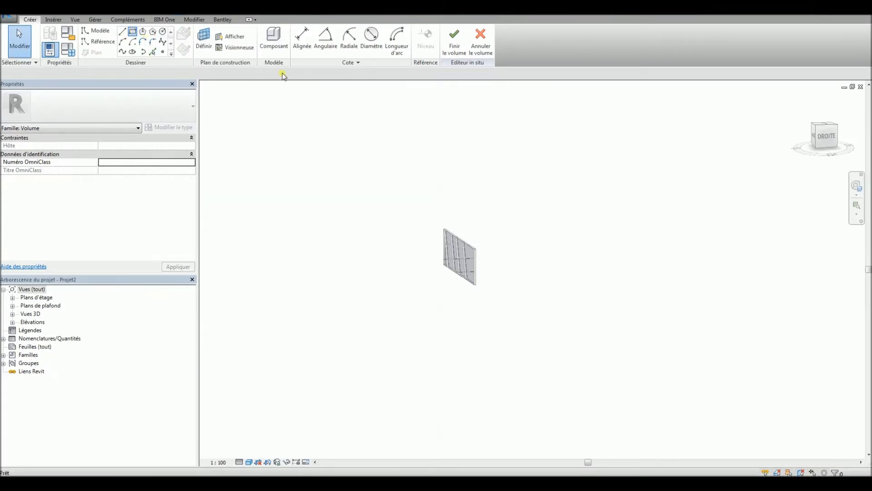
click(555, 271)
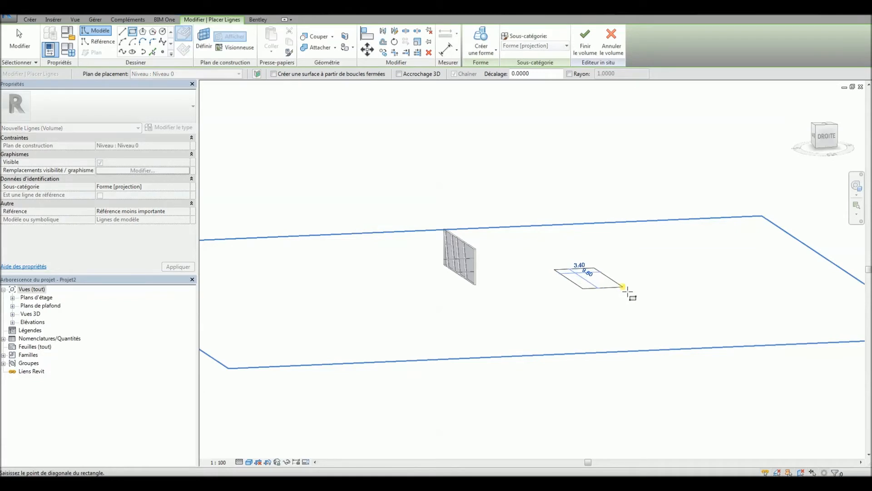
click(650, 279)
key(Escape)
key(Escape)
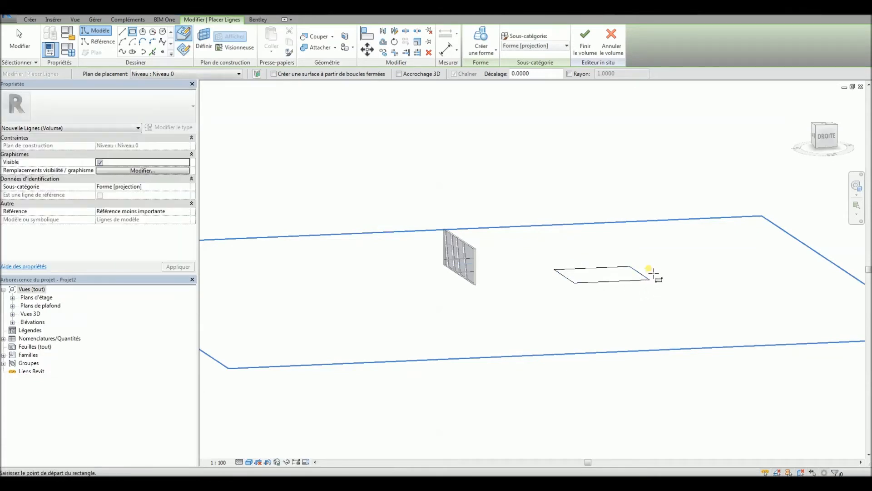
- Create a solid form from the sketched rectangle
click(636, 284)
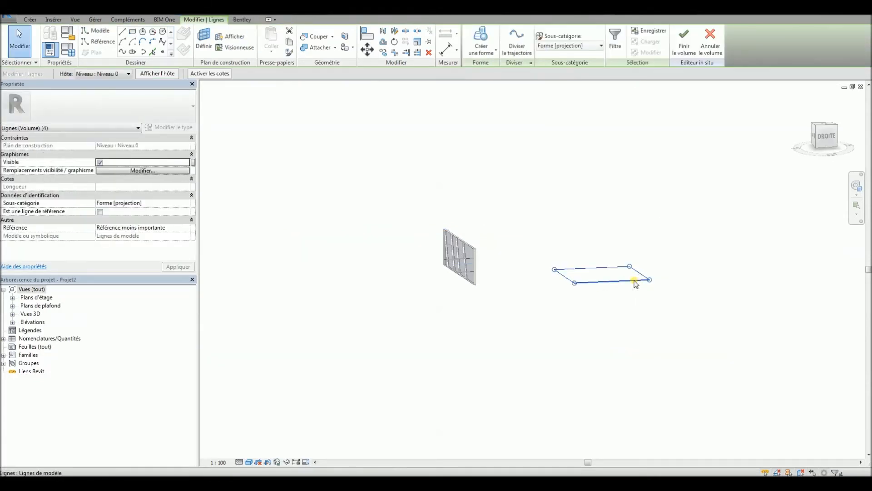
click(481, 52)
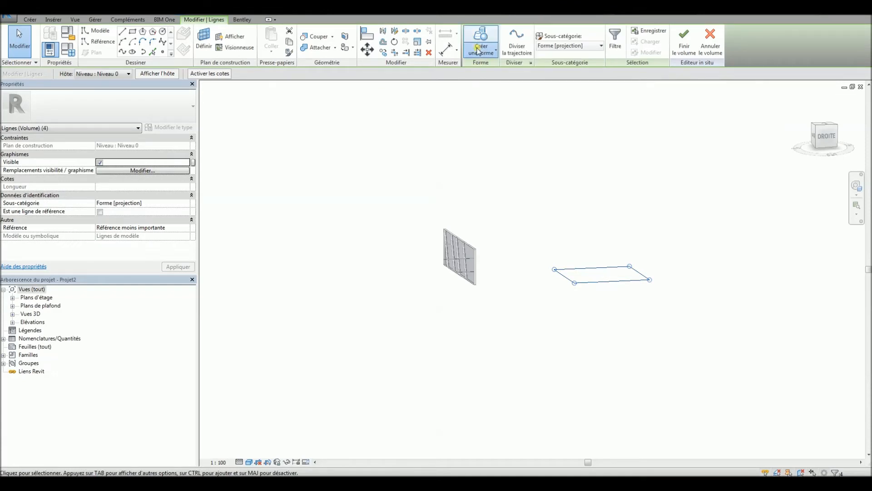
click(491, 68)
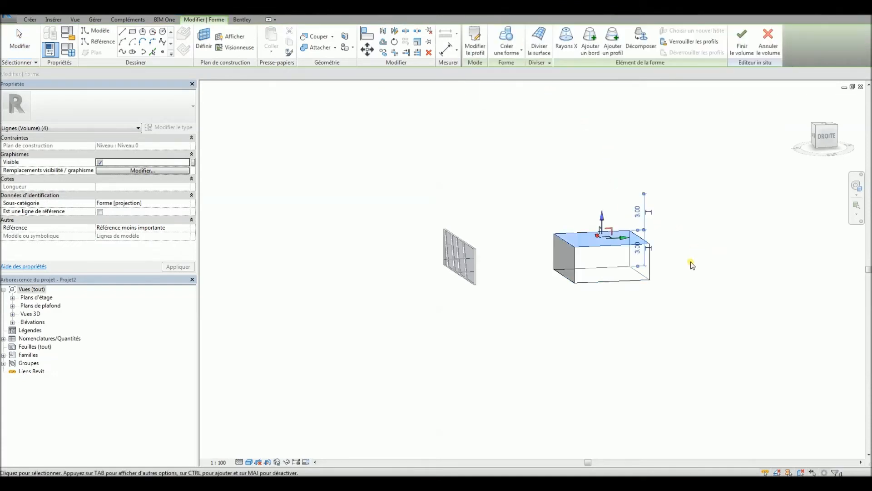
scroll(679, 272, up, 3)
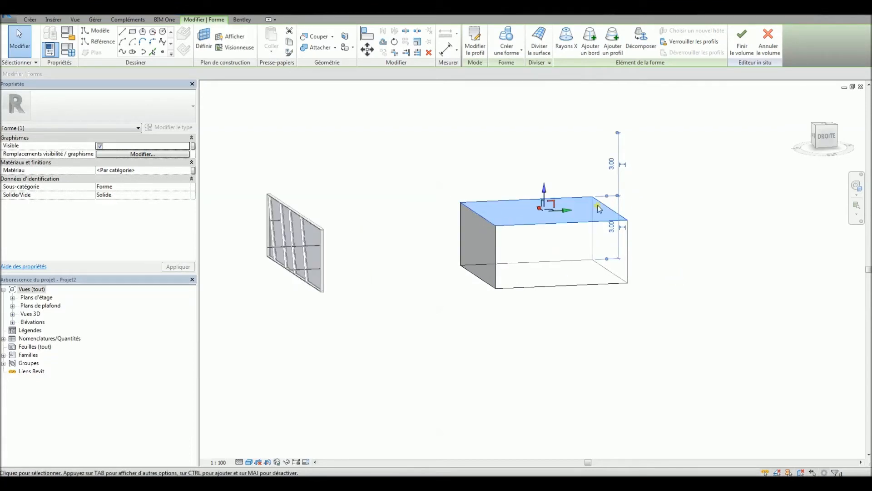
key(Escape)
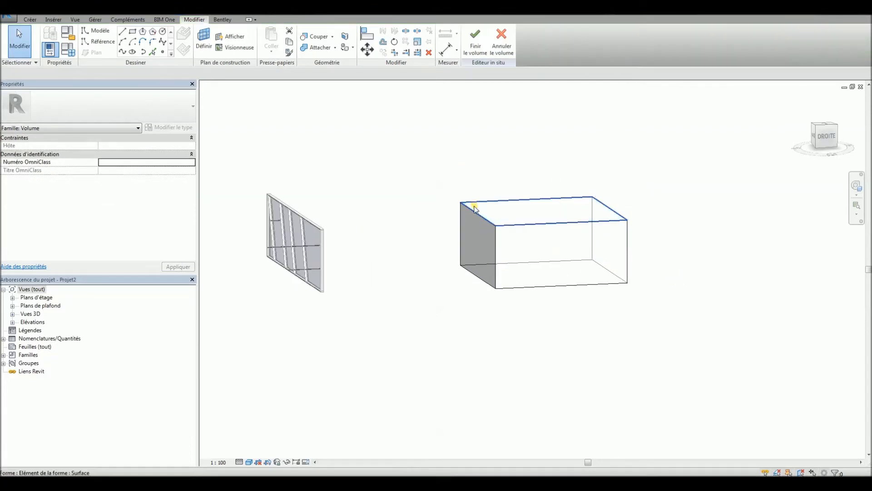
- Slope the mass's end face nearest the curtain wall by moving its upper edge outward, setting the top length to 8 m
click(474, 212)
click(474, 214)
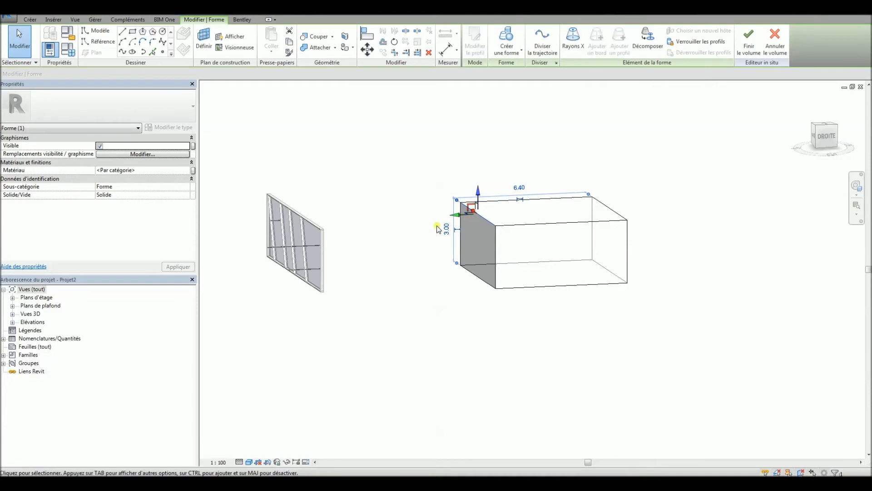
click(824, 135)
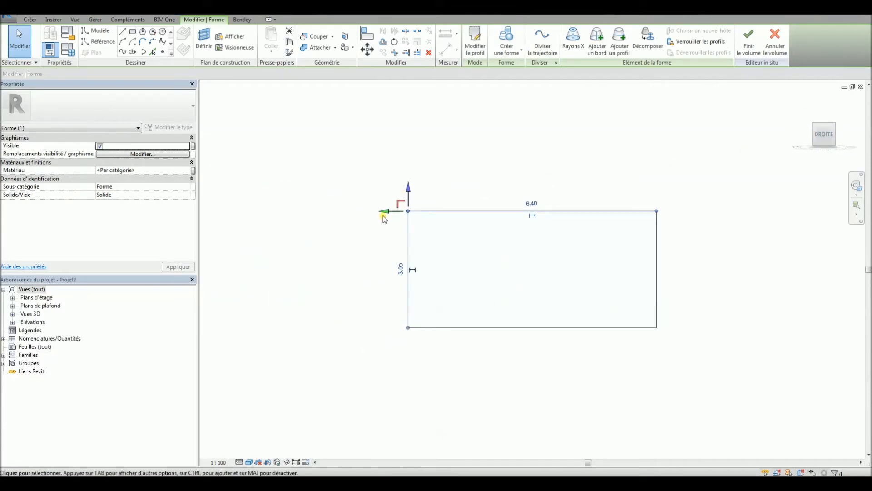
drag(384, 219, 331, 225)
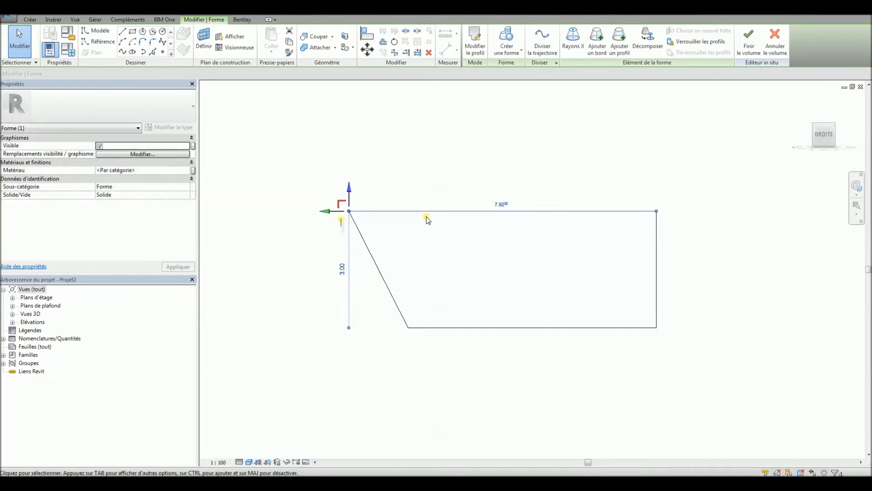
click(500, 204)
text(8)
key(Return)
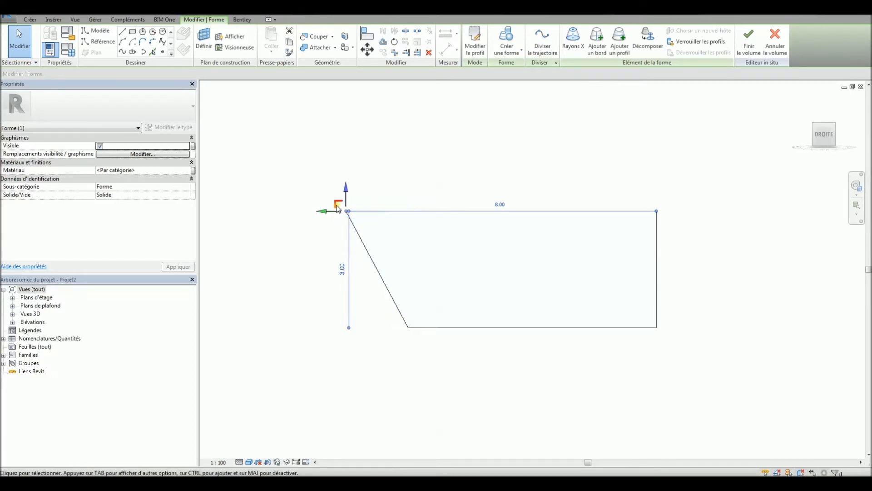
click(443, 162)
- Check the sloped face of the mass and finish the in-place mass
scroll(443, 162, down, 2)
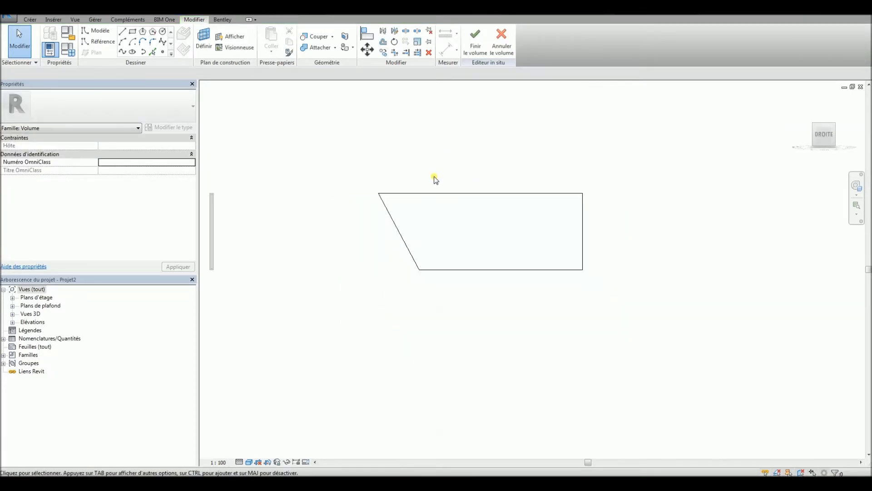
shift+middle_drag(348, 242, 389, 277)
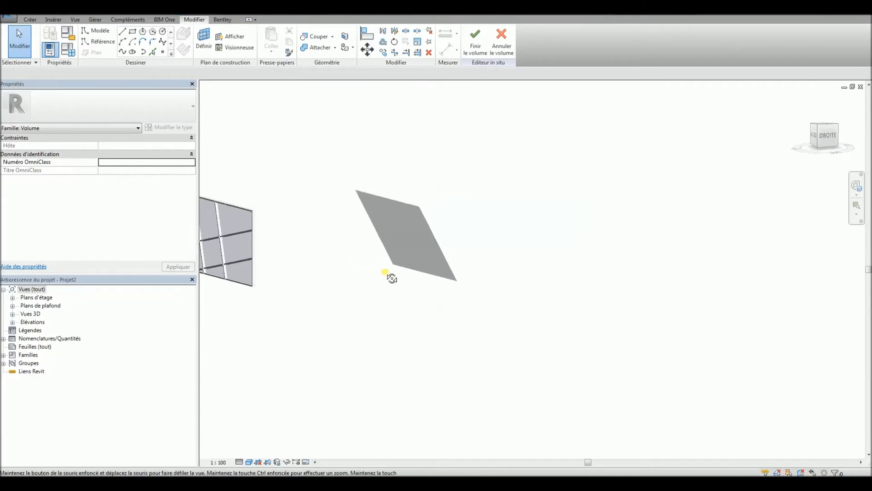
click(474, 42)
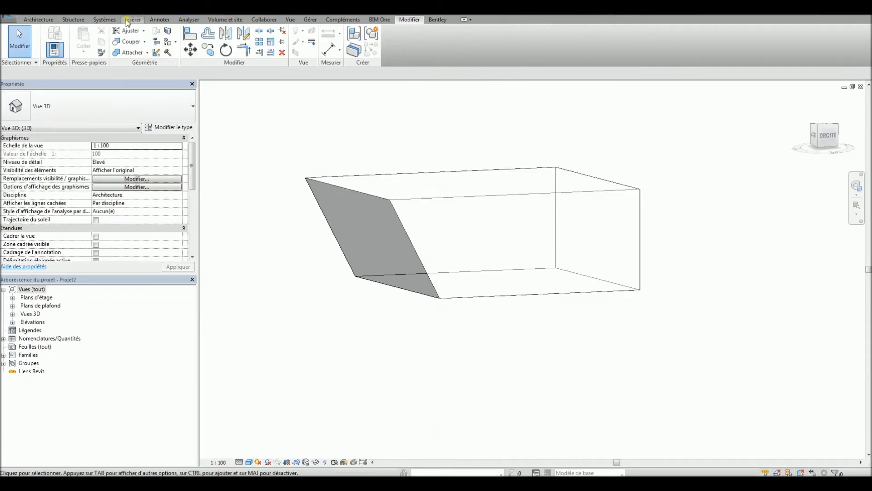
- Create a curtain system by face on the sloped face of the mass, keeping 4 divisions for both grids
click(38, 19)
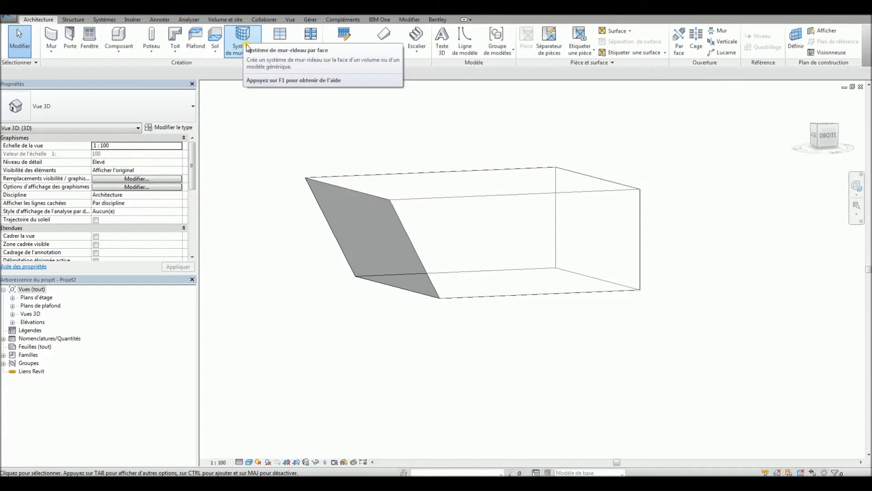
click(248, 47)
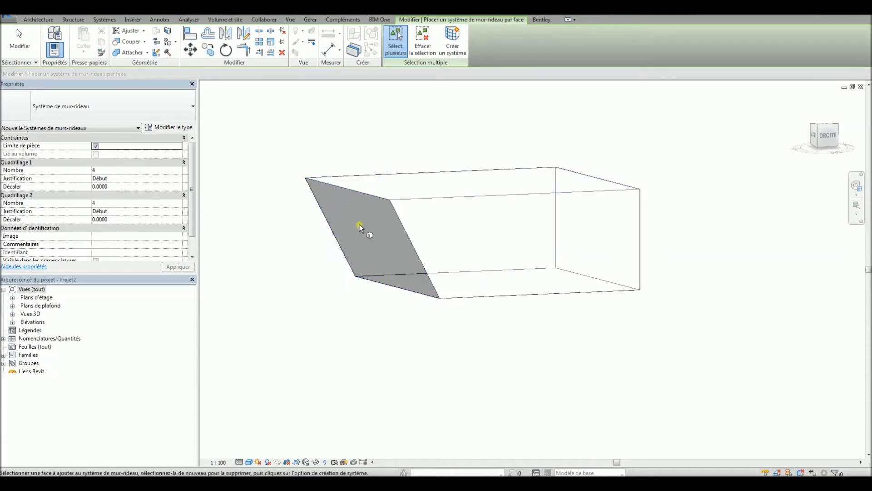
click(393, 287)
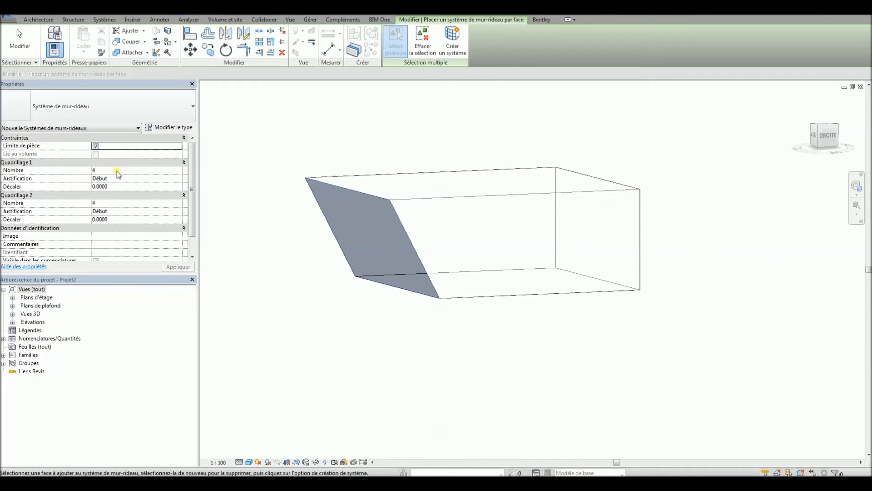
click(129, 206)
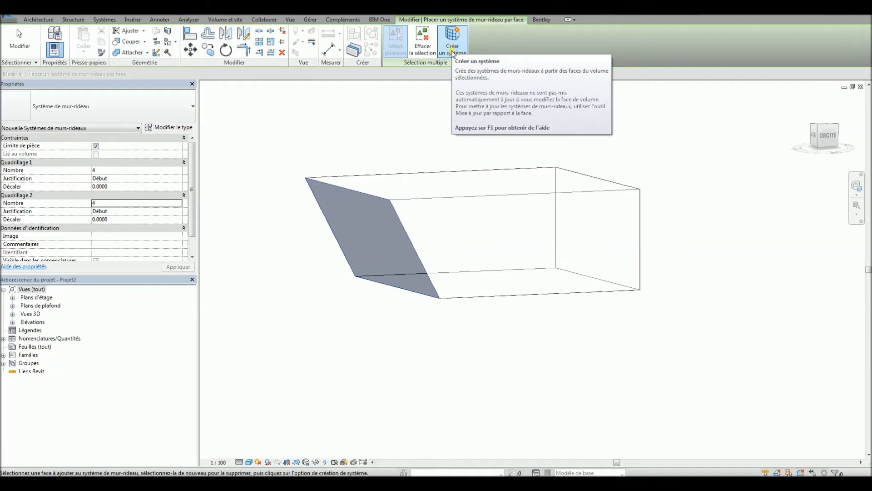
click(453, 50)
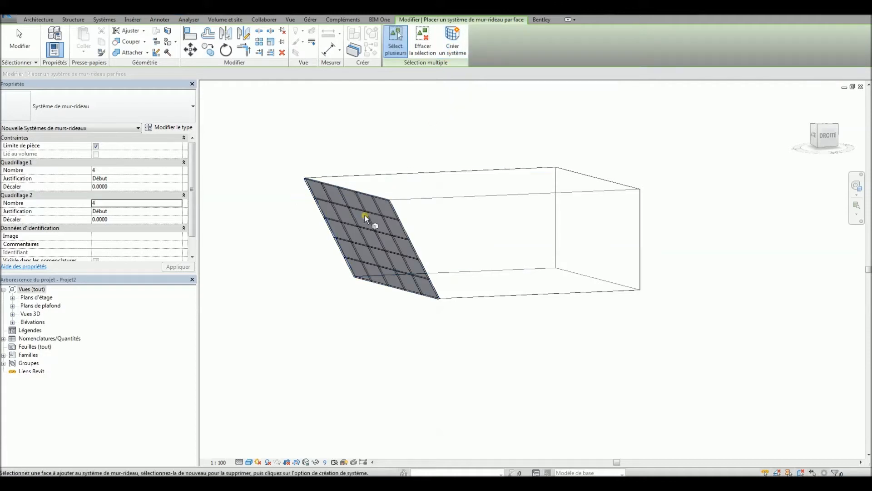
- Select the new curtain system and set its Grid 1 angle to 20°
click(388, 203)
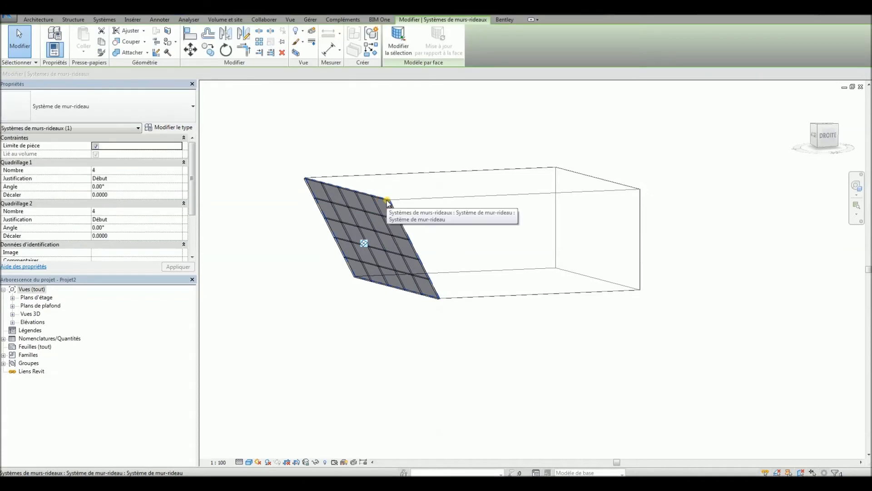
click(118, 187)
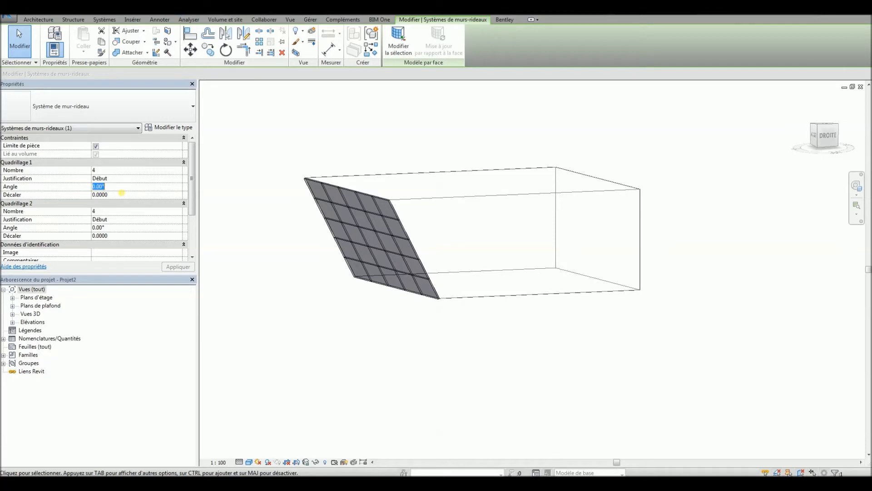
click(114, 186)
text(20)
key(Return)
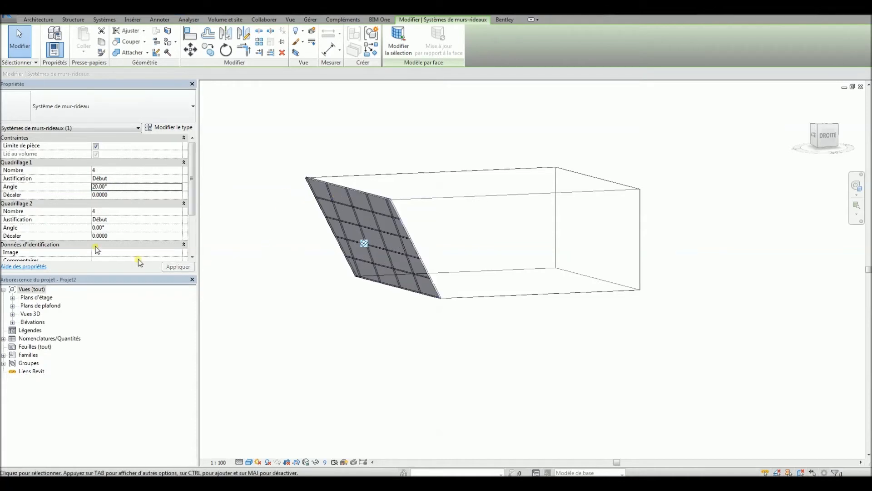
- Set the curtain system's Grid 2 angle to 45°
click(125, 227)
text(45)
key(Return)
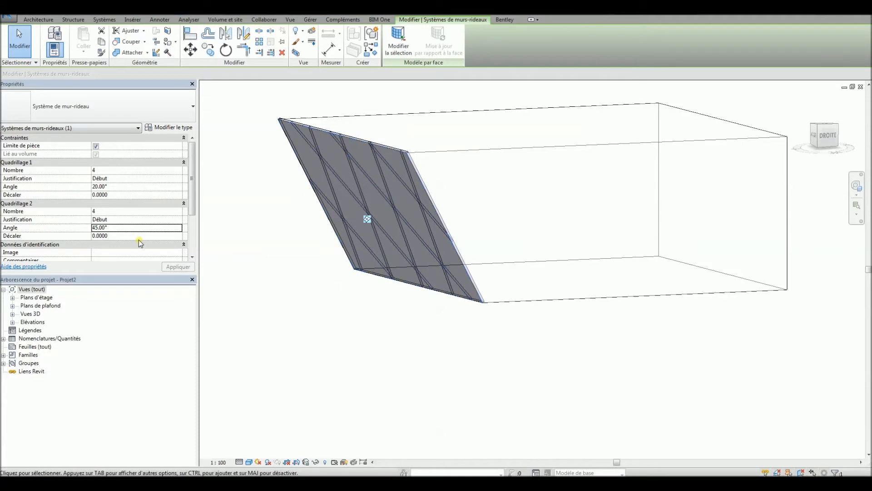
- Set the curtain system's Grid 2 angle to 30°
double_click(120, 229)
text(30)
key(Return)
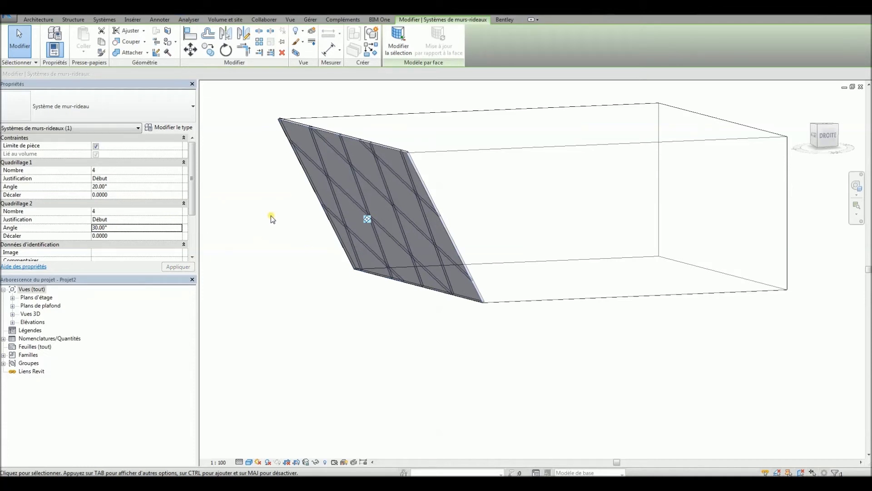
- Set the curtain system's Grid 1 number to 6 and its justification to Centre
click(105, 171)
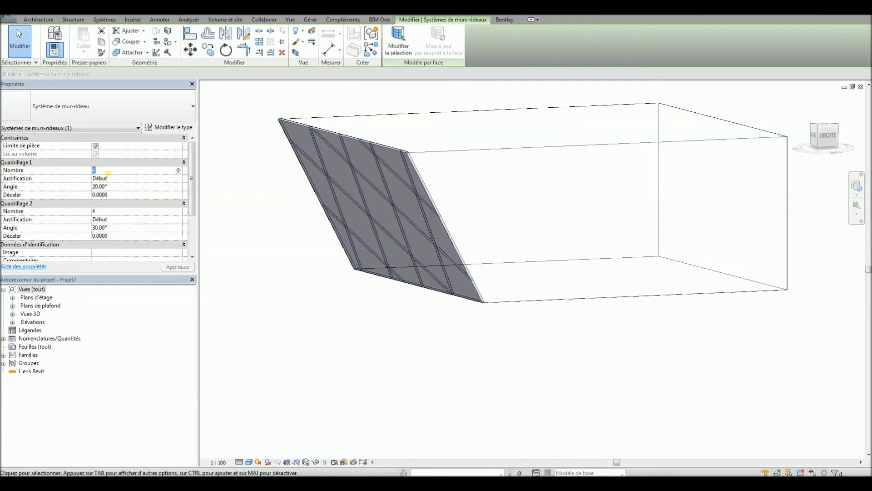
key(Return)
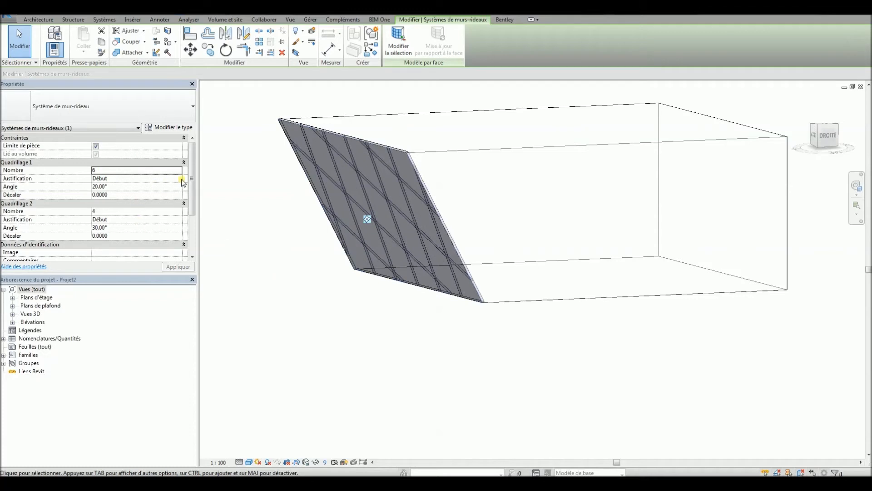
click(181, 180)
click(106, 194)
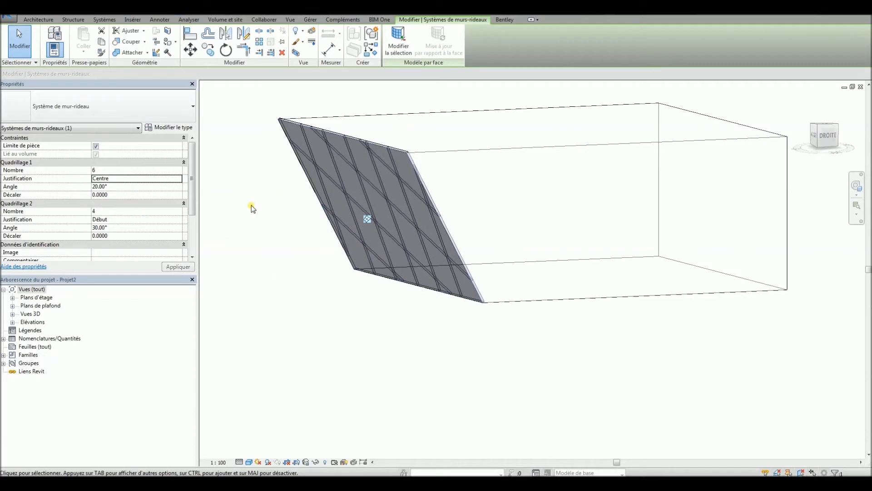
- Examine the inclined curtain system's grid, identity and phase properties
click(325, 289)
scroll(324, 291, down, 4)
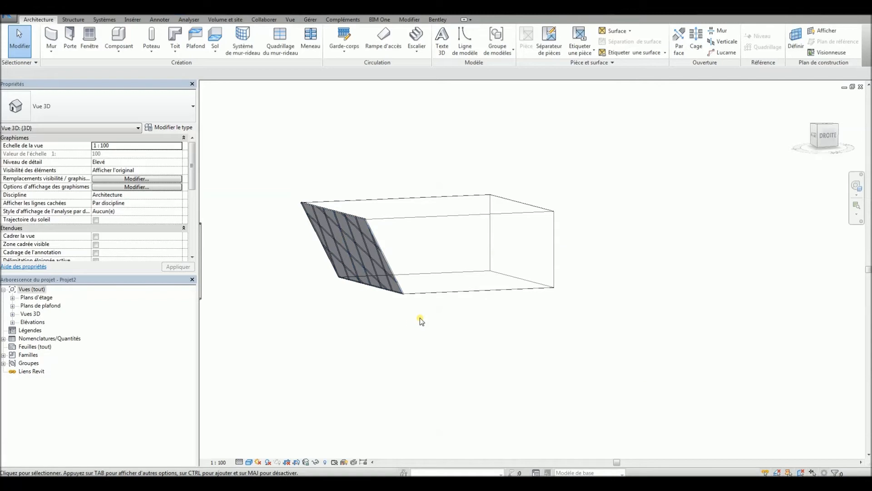
drag(428, 313, 273, 190)
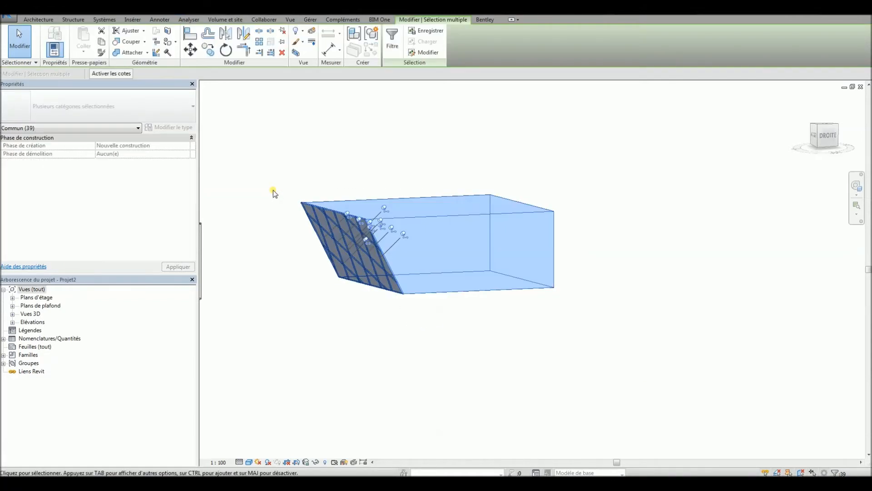
click(322, 148)
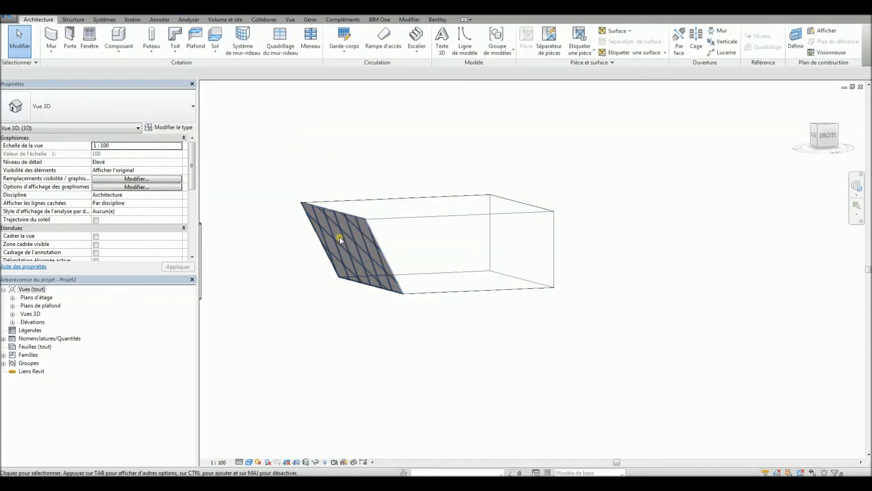
click(345, 219)
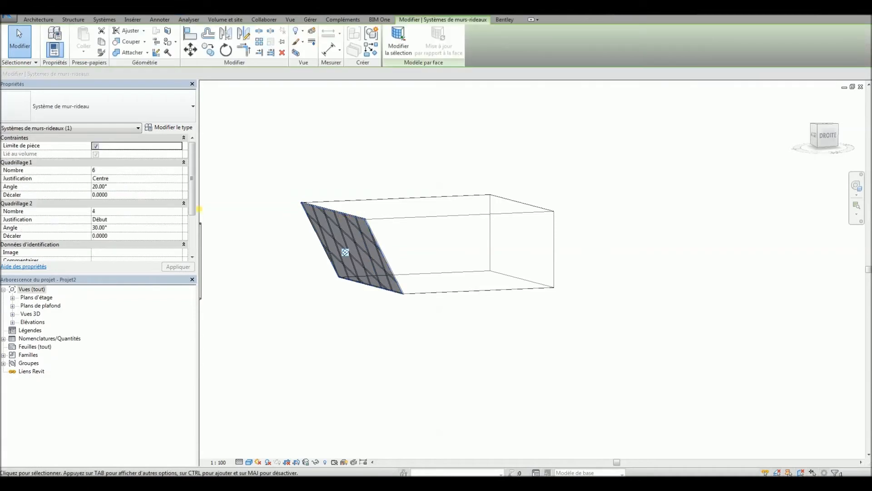
scroll(195, 207, down, 3)
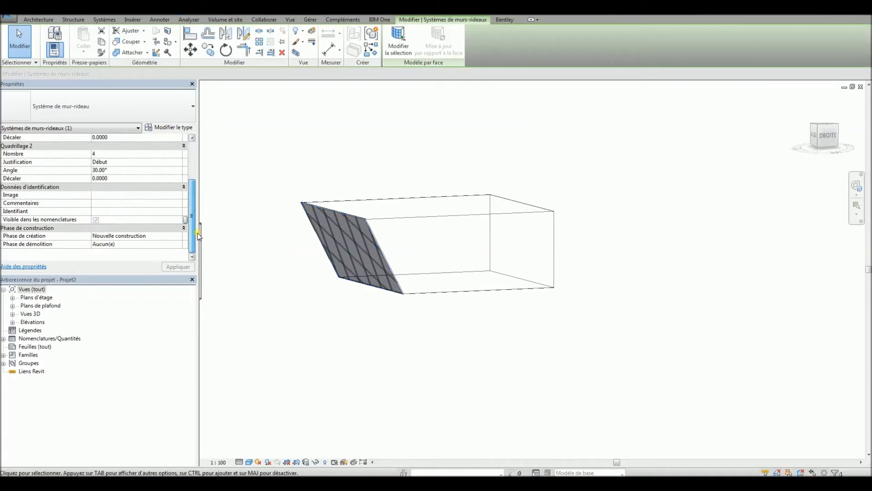
- Place 150 x 25mm rectangular mullions on all grid lines of the inclined curtain system
click(39, 20)
click(318, 43)
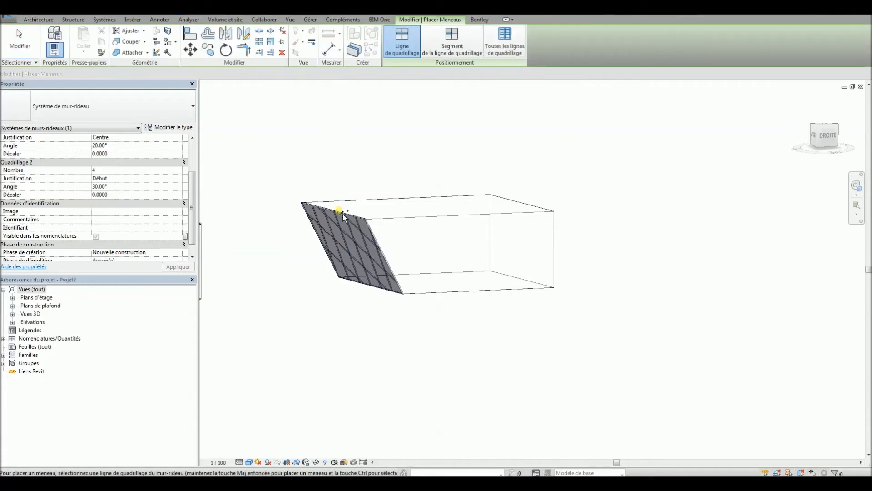
click(504, 41)
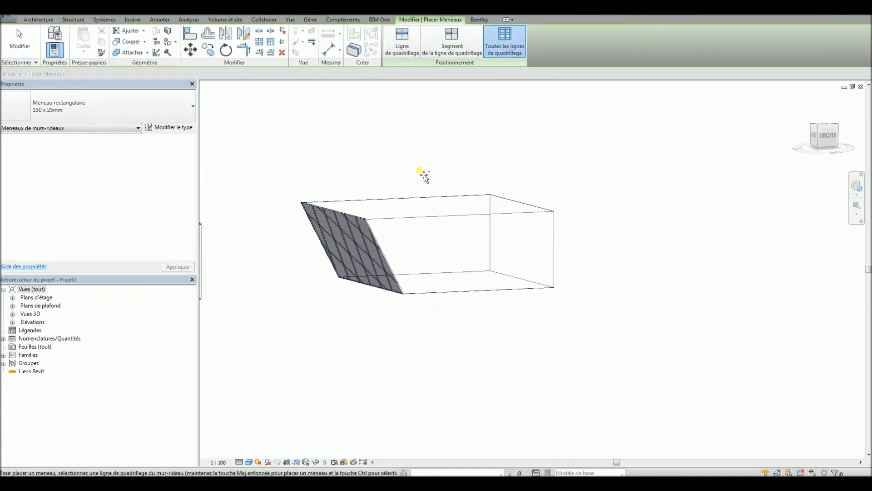
click(363, 221)
scroll(357, 290, up, 3)
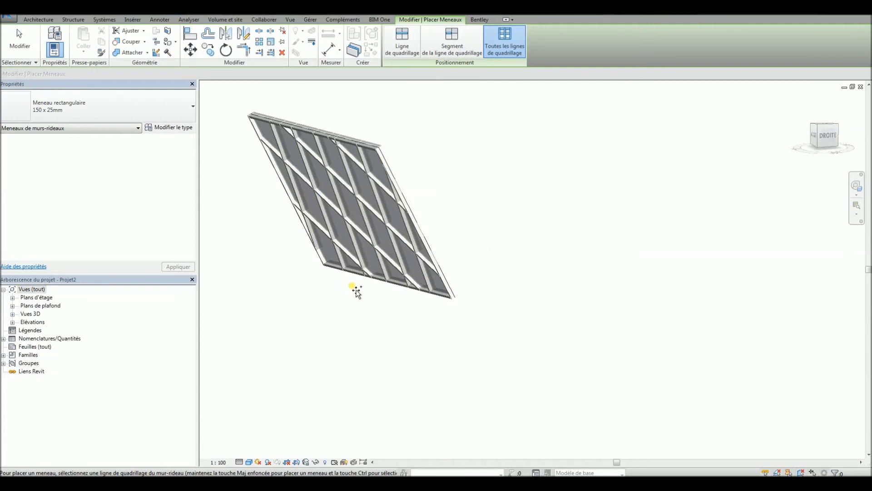
scroll(357, 291, up, 2)
scroll(527, 254, up, 1)
scroll(528, 254, down, 2)
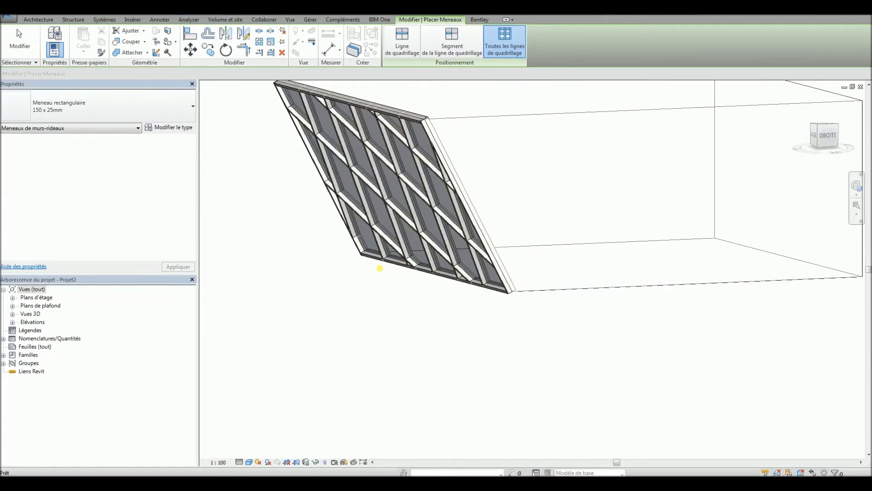
key(Escape)
- Add two single-segment diagonal grid lines inside separate panels of the inclined curtain system
scroll(409, 154, up, 2)
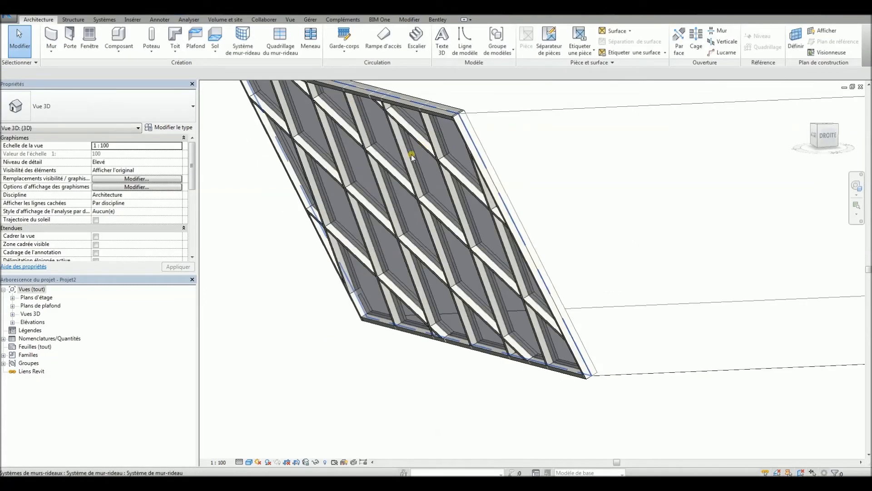
scroll(400, 181, down, 3)
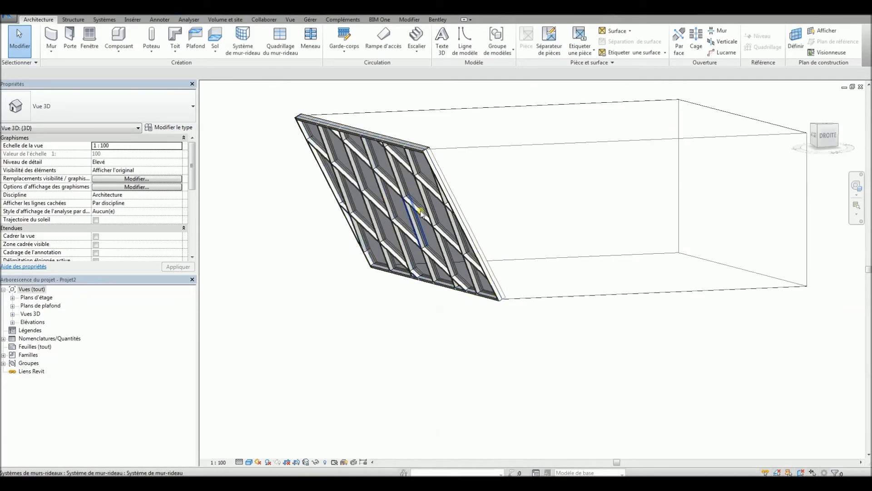
scroll(392, 243, up, 2)
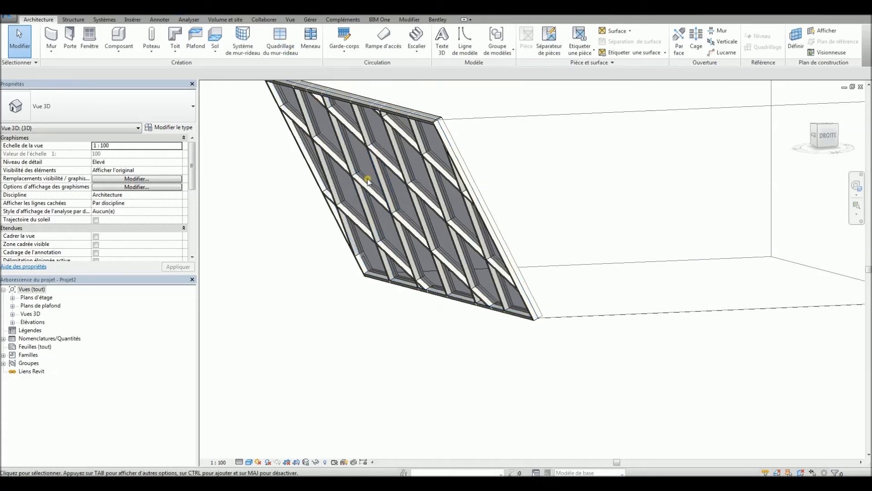
click(280, 40)
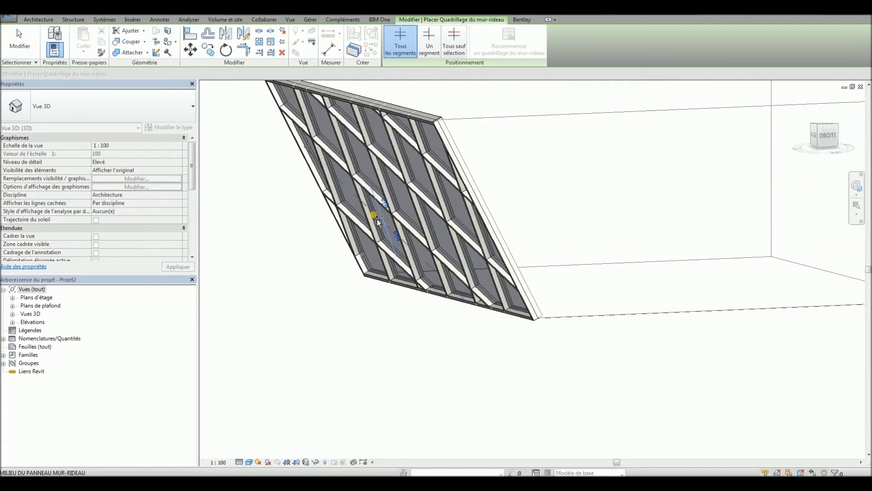
click(429, 40)
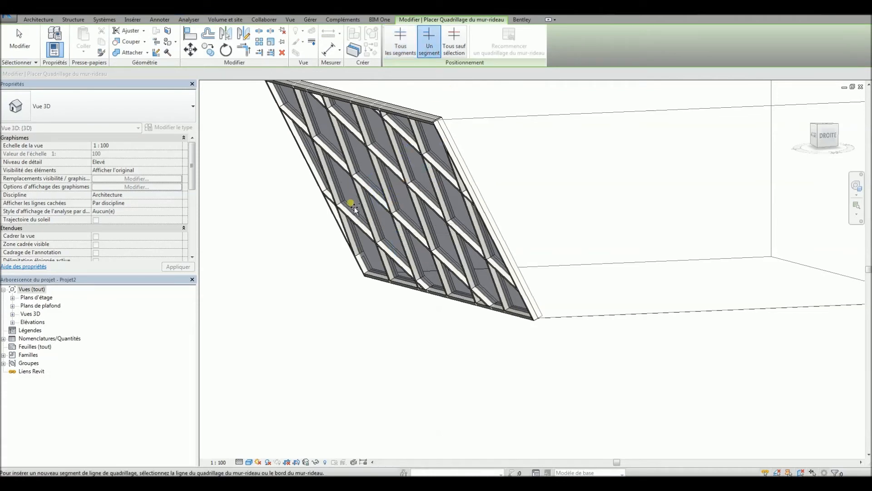
click(336, 175)
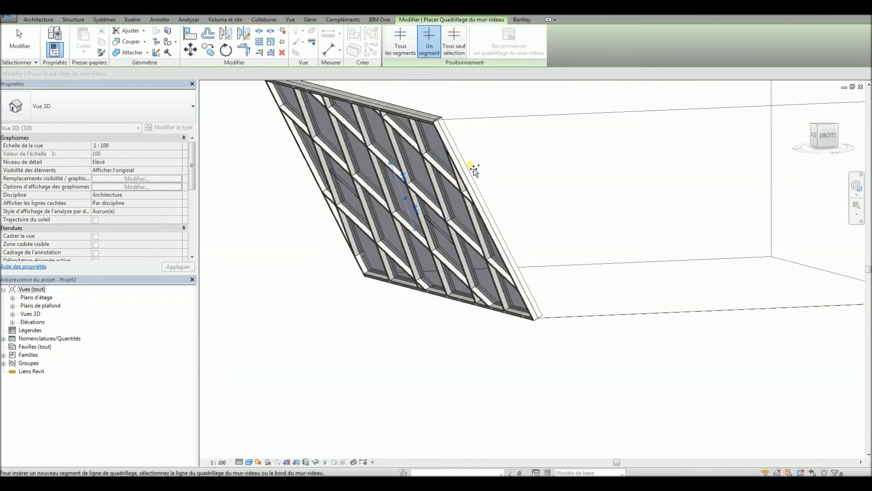
key(Escape)
- Place 150 x 25mm rectangular mullions on the two new grid segments and delete one diagonal mullion in the upper middle of the system
click(313, 39)
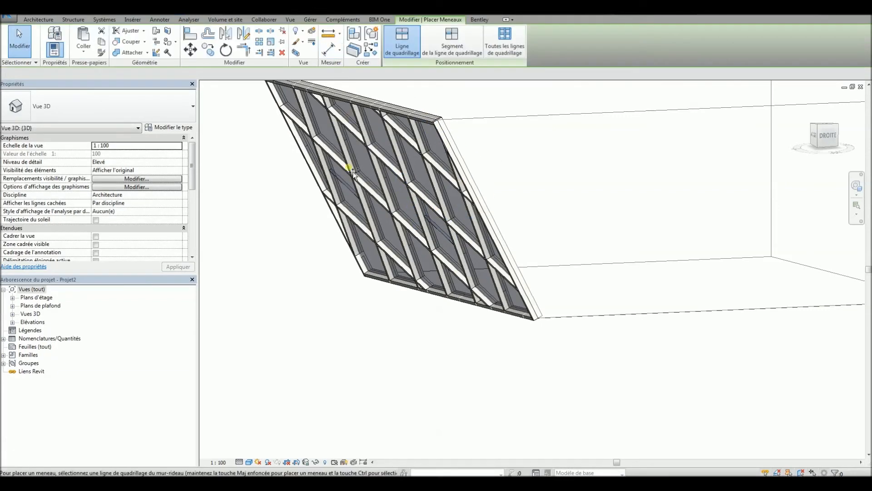
click(441, 235)
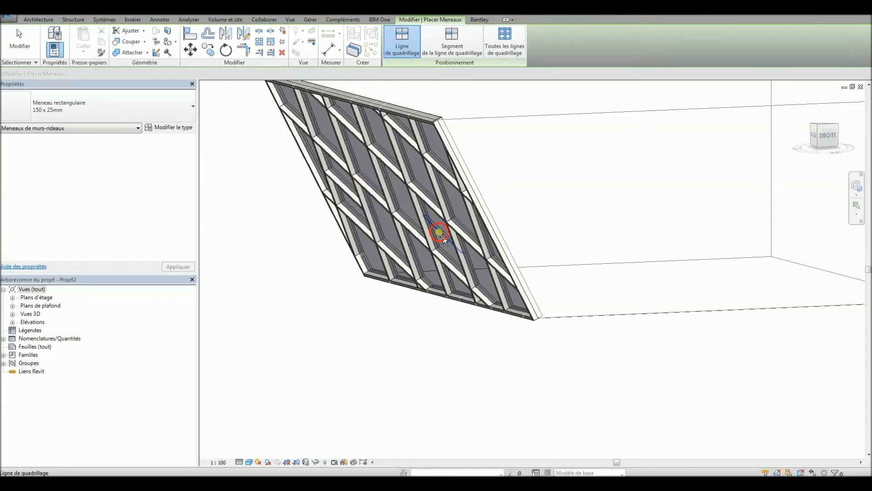
key(Escape)
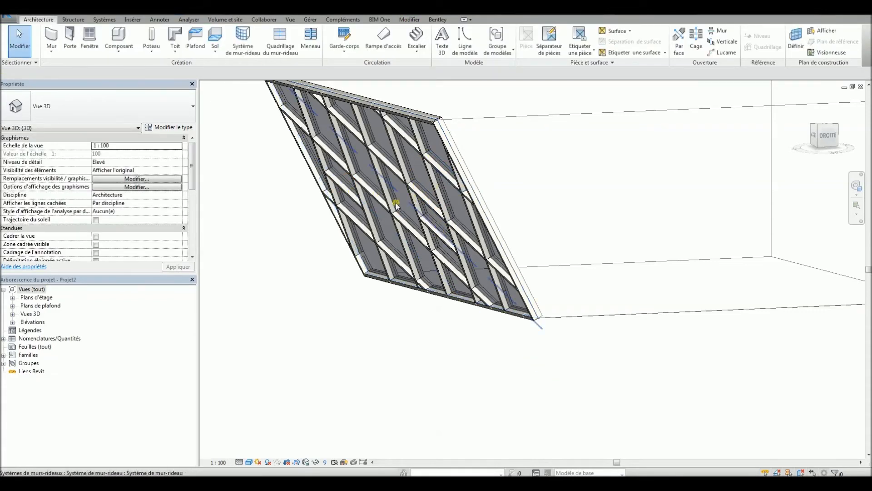
click(381, 161)
key(Escape)
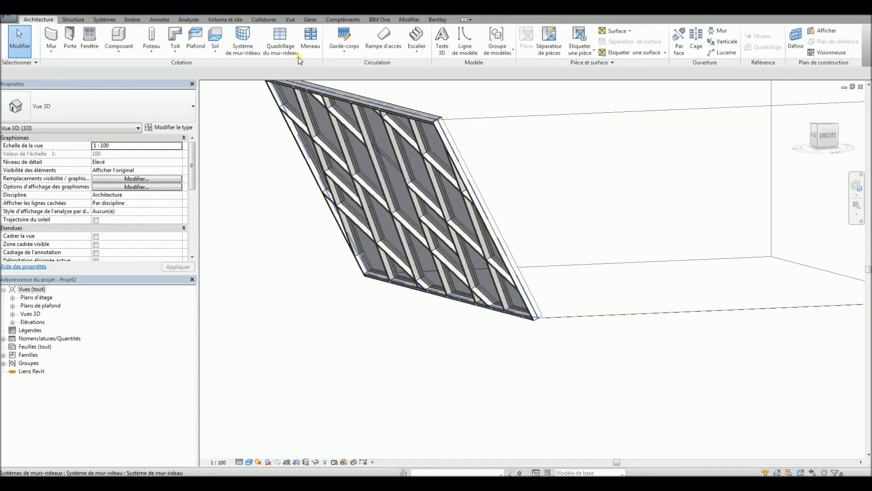
click(279, 42)
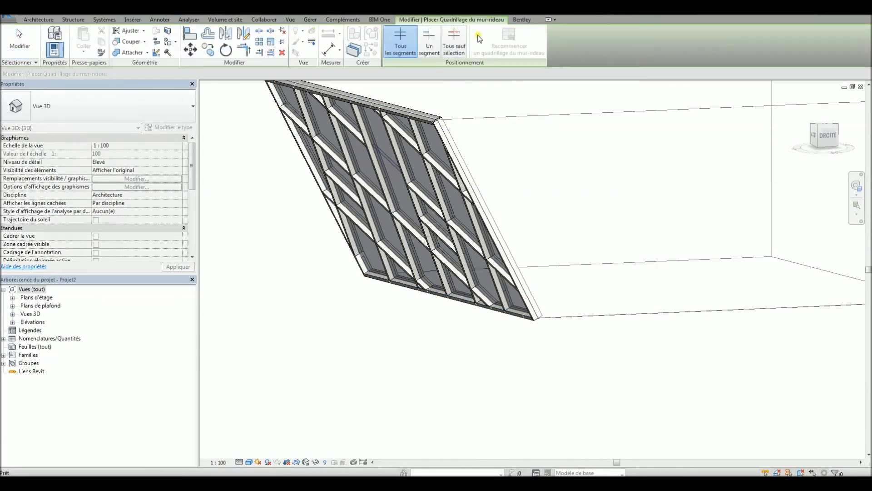
click(455, 47)
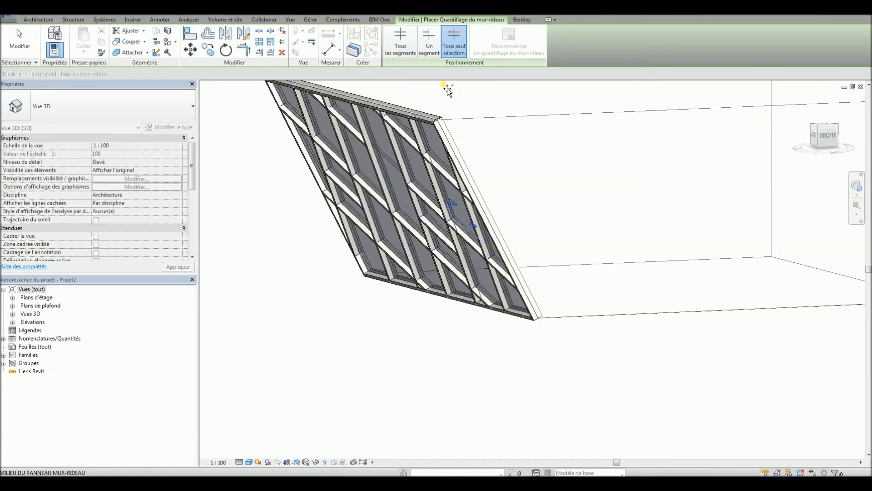
scroll(391, 166, up, 3)
scroll(393, 166, up, 3)
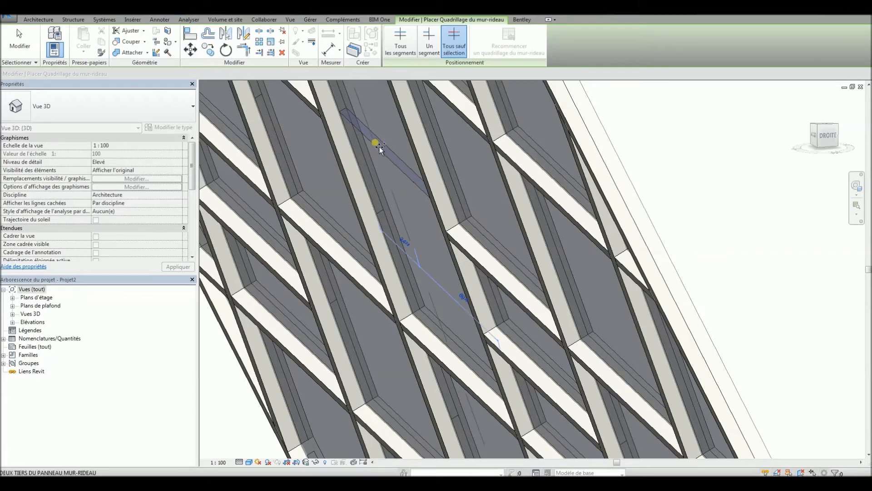
key(Escape)
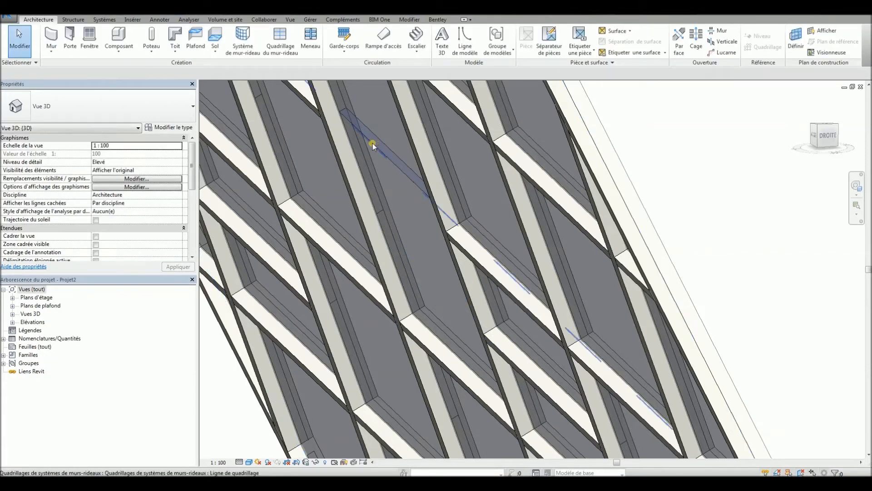
- Remove the diagonal grid line's segment where the mullion was deleted, merging the two adjacent panels
click(372, 145)
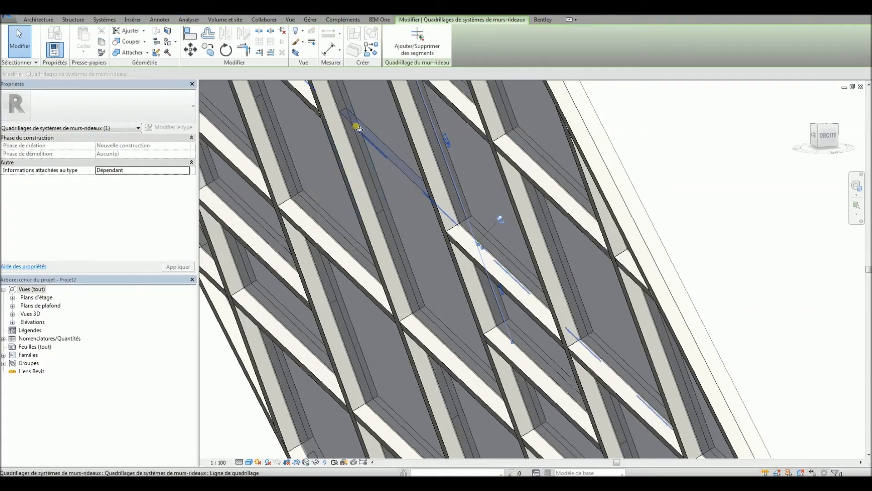
click(418, 47)
scroll(375, 149, down, 5)
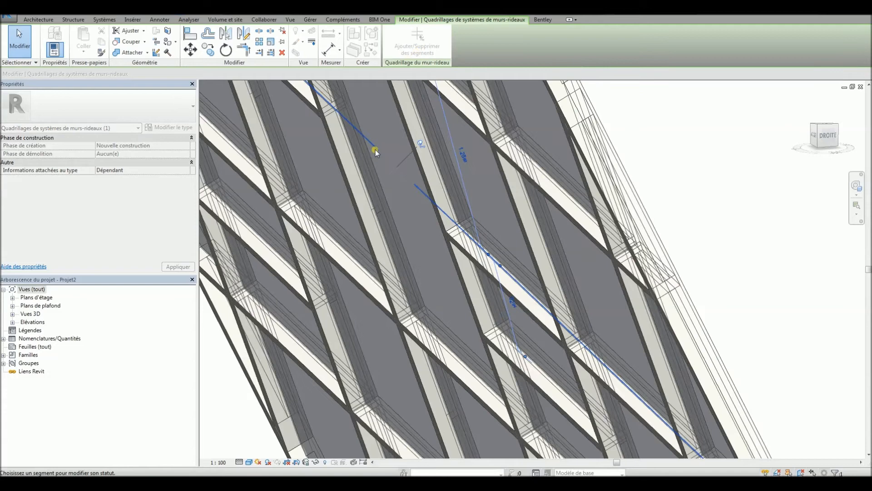
scroll(551, 169, down, 1)
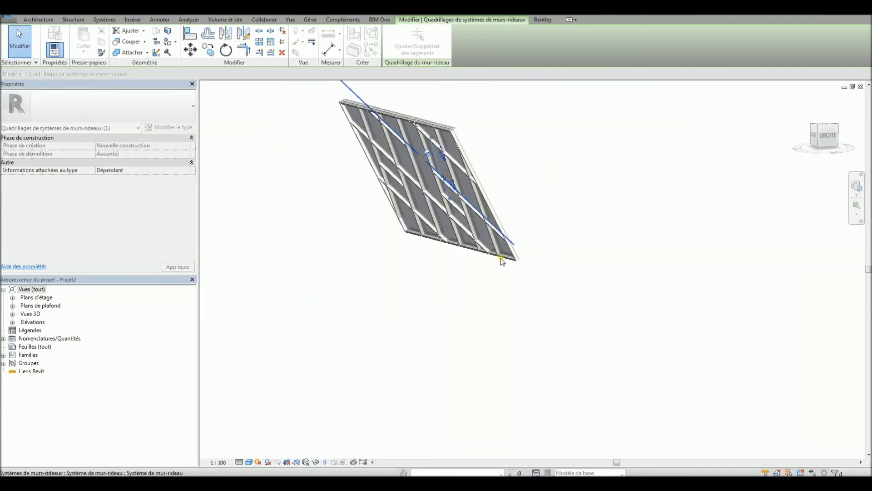
click(502, 262)
- Examine the modified mullion and panel layout of the inclined curtain system from a more frontal angle
scroll(375, 214, up, 5)
scroll(413, 206, down, 3)
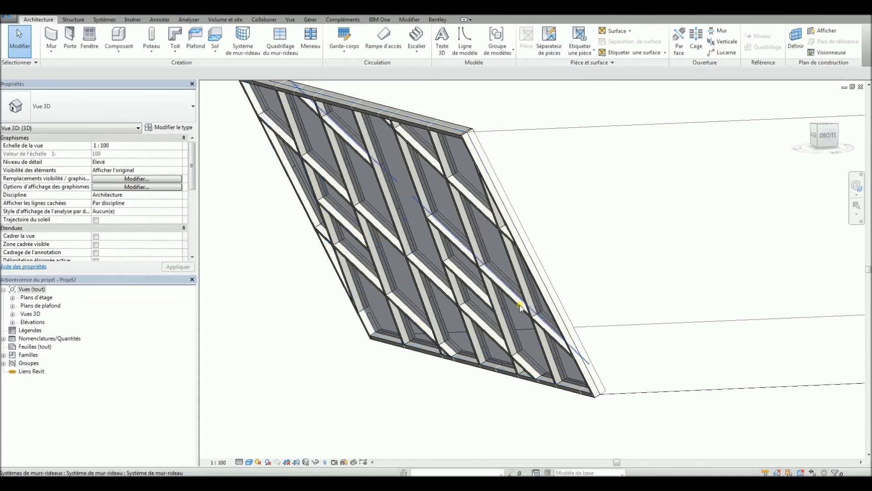
scroll(437, 291, down, 8)
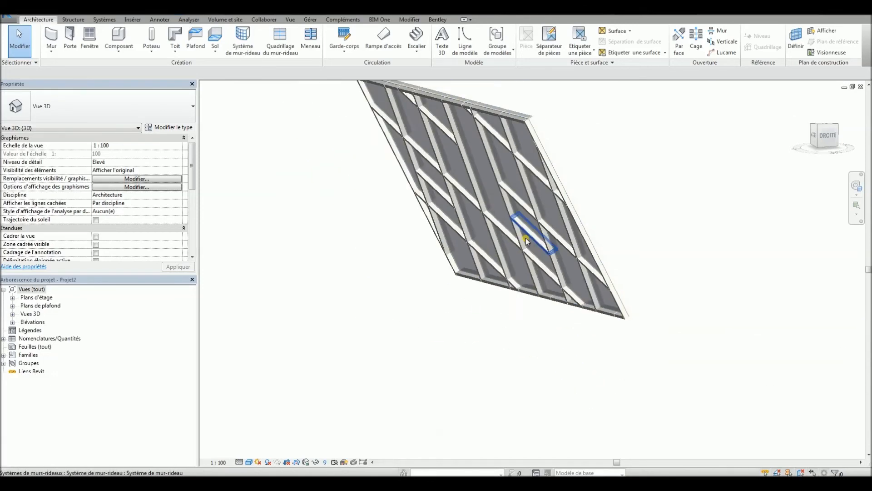
scroll(509, 266, down, 5)
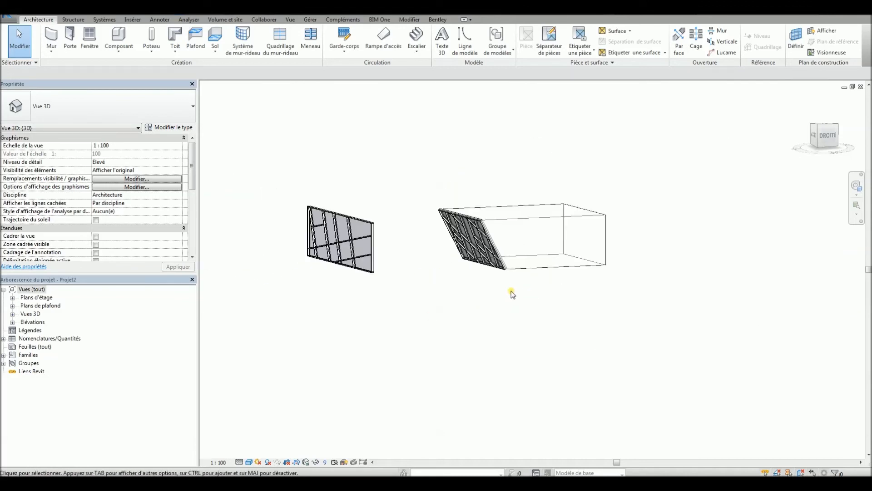
shift+middle_drag(492, 308, 504, 337)
scroll(530, 328, up, 8)
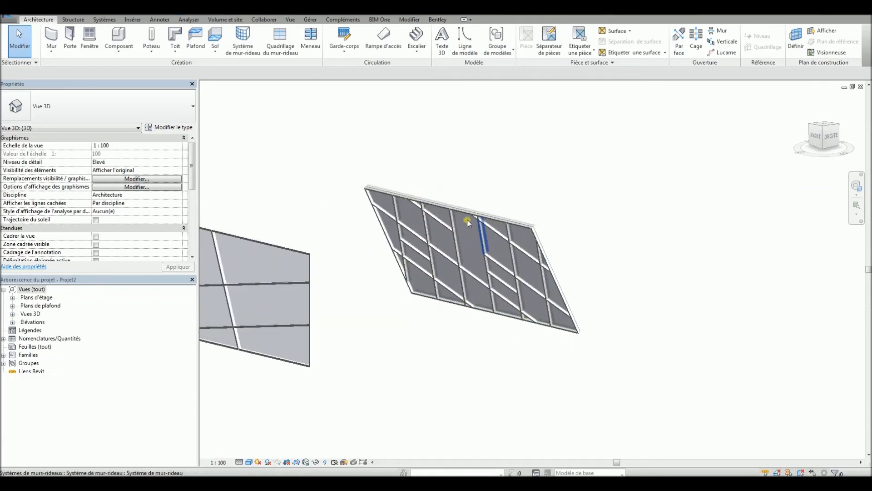
scroll(432, 206, up, 4)
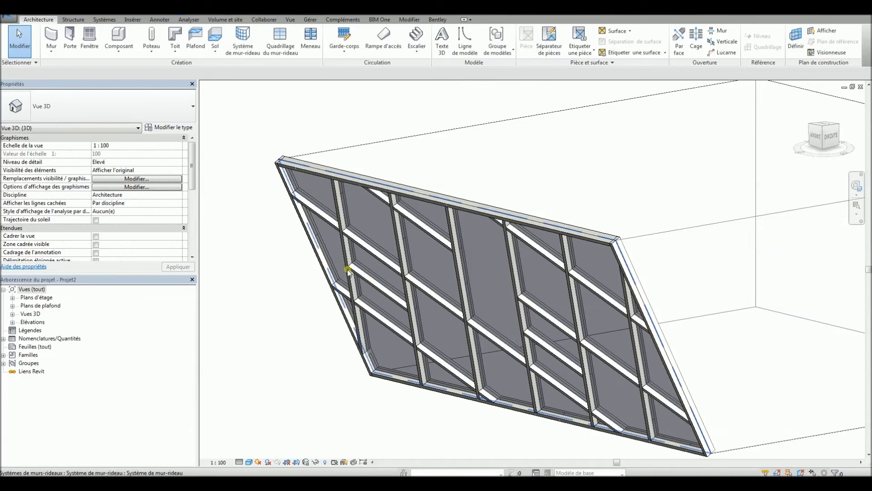
- Change the short vertical mullion piece at the upper middle of the inclined system to the circular R-30 mm type
click(462, 300)
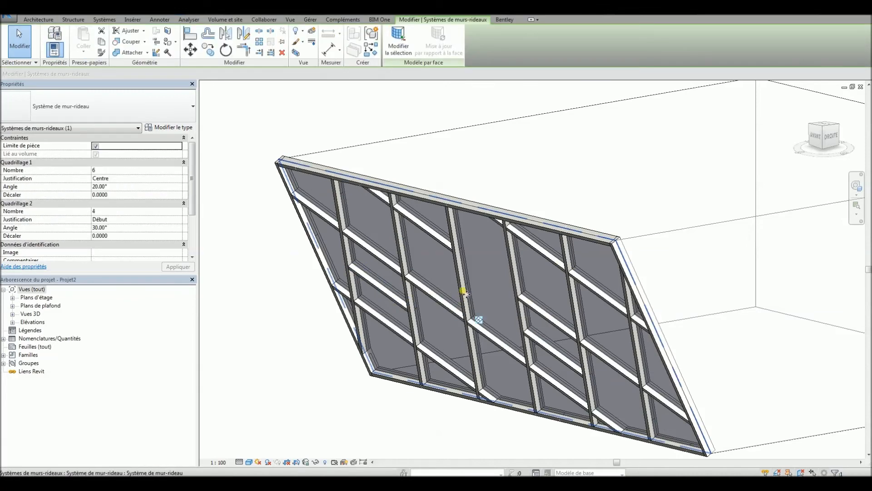
key(Escape)
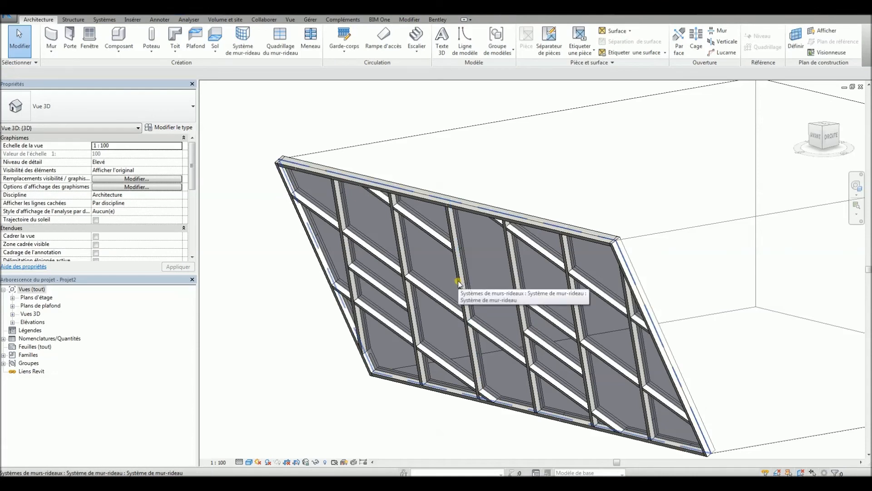
click(459, 277)
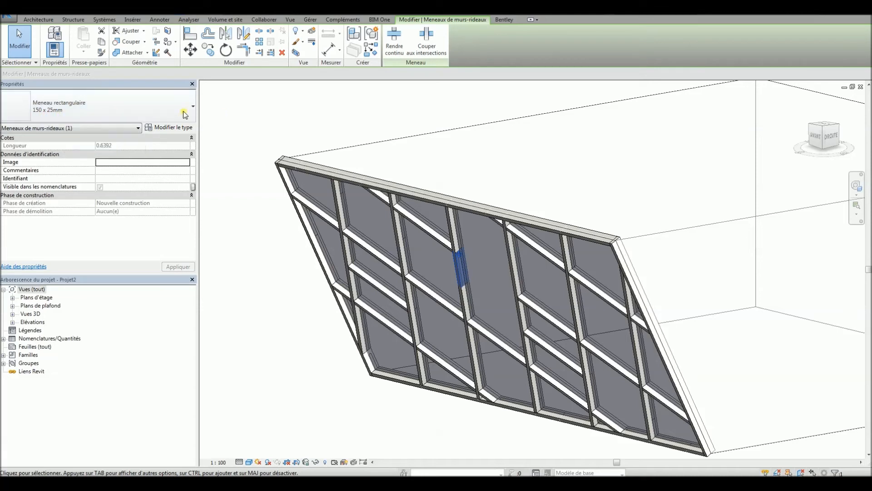
click(128, 107)
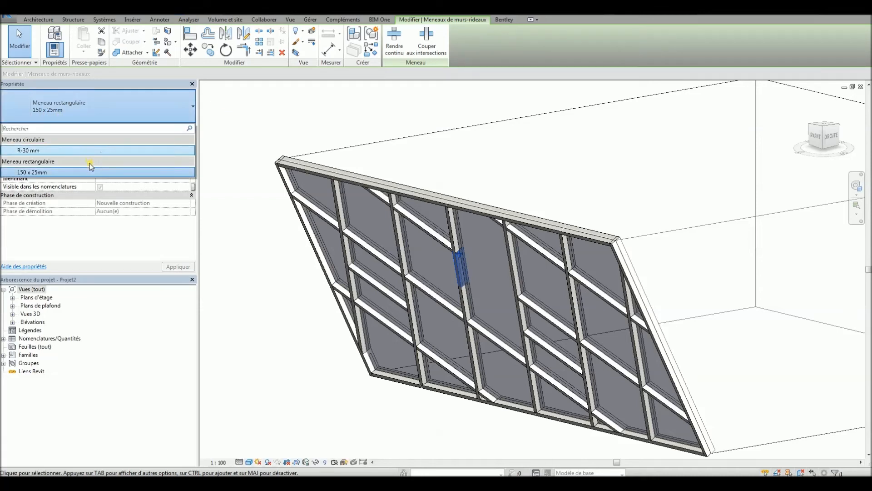
click(40, 152)
scroll(468, 281, up, 5)
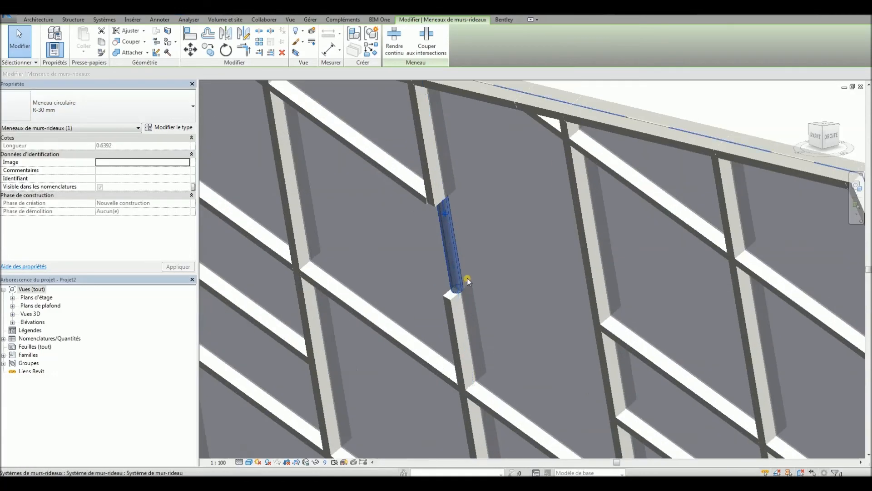
- Restore the same mullion piece to the rectangular 150 x 25mm type
click(116, 121)
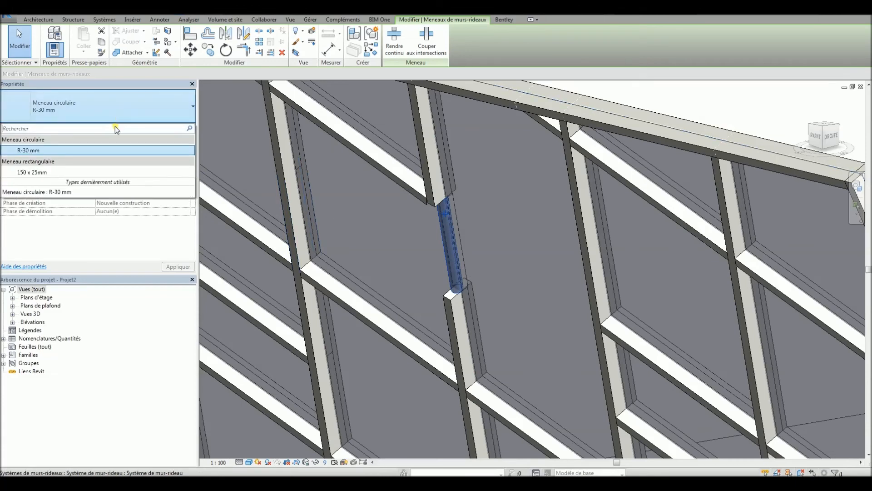
click(34, 173)
scroll(378, 222, down, 2)
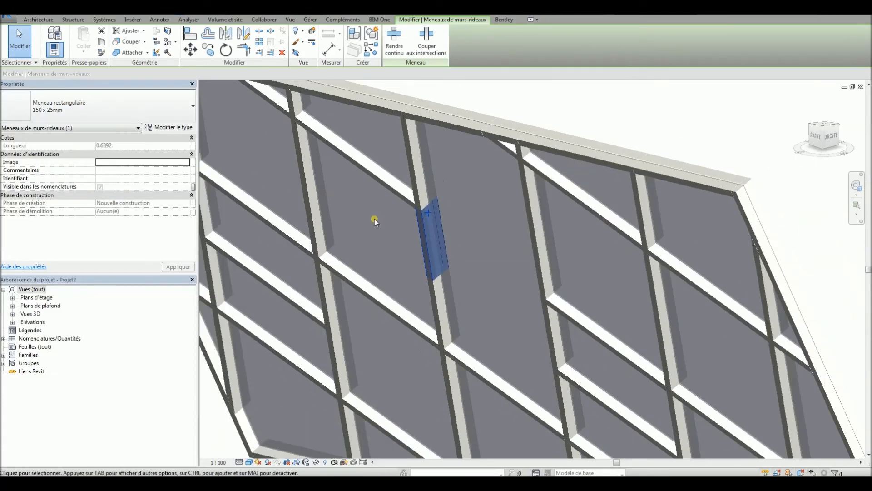
- Switch the mass display from form and floors to the view settings option to hide the mass
scroll(359, 220, down, 2)
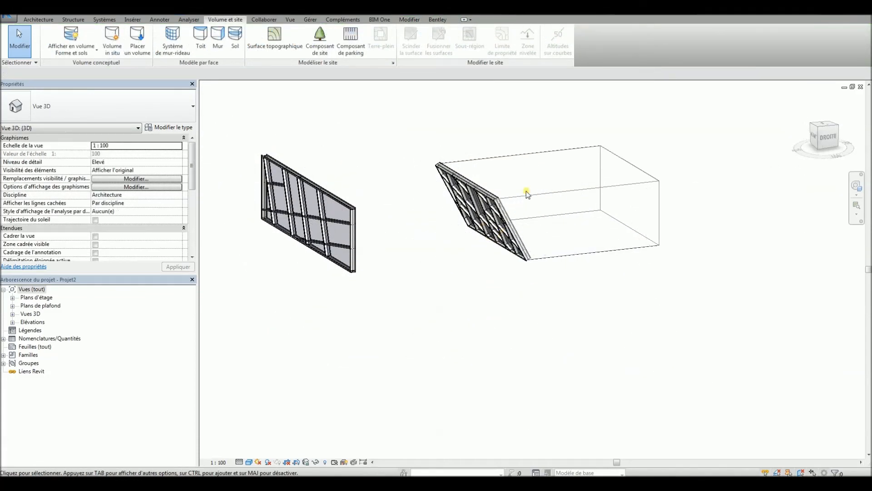
scroll(556, 220, up, 5)
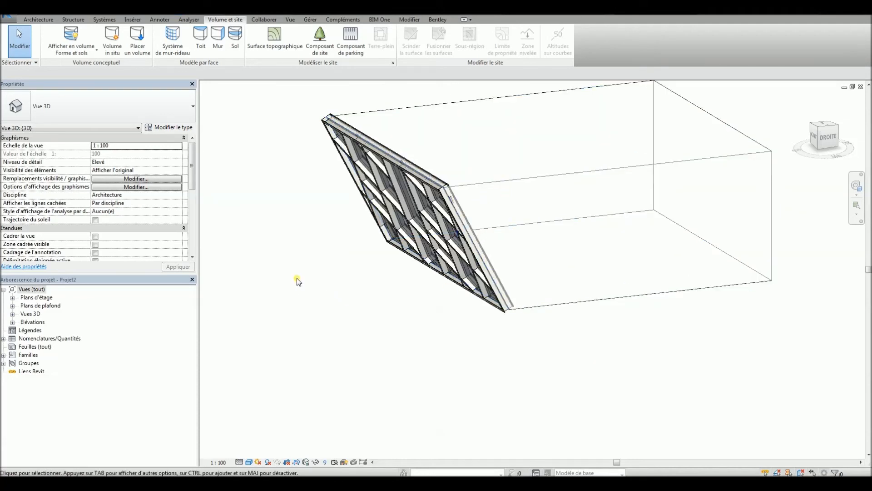
click(72, 50)
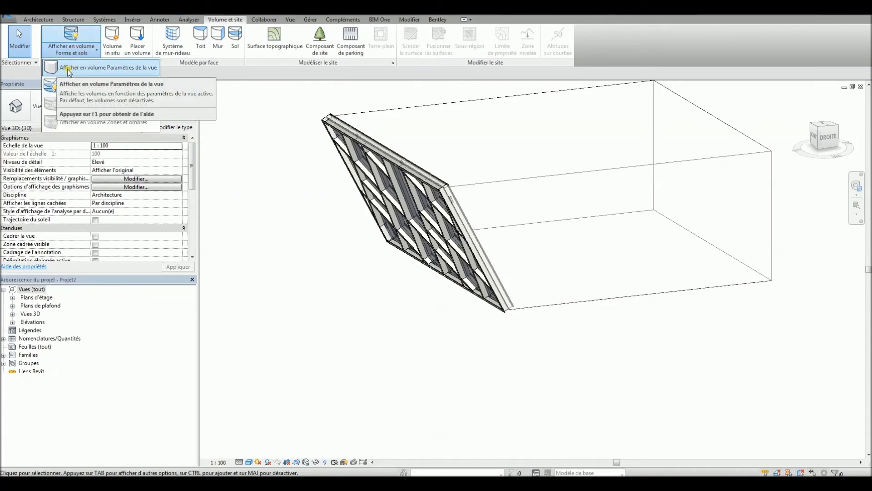
click(122, 71)
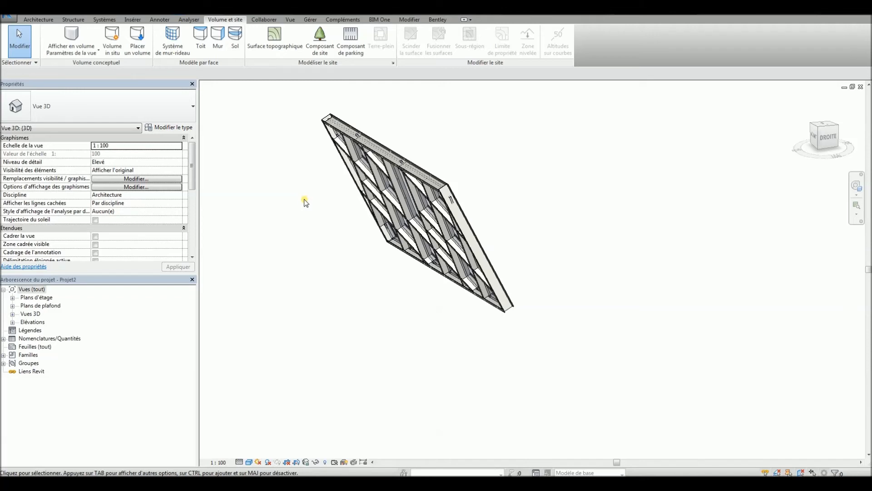
- Turn on and apply the Volume category in the 3D view's visibility/graphics overrides
key(v)
key(g)
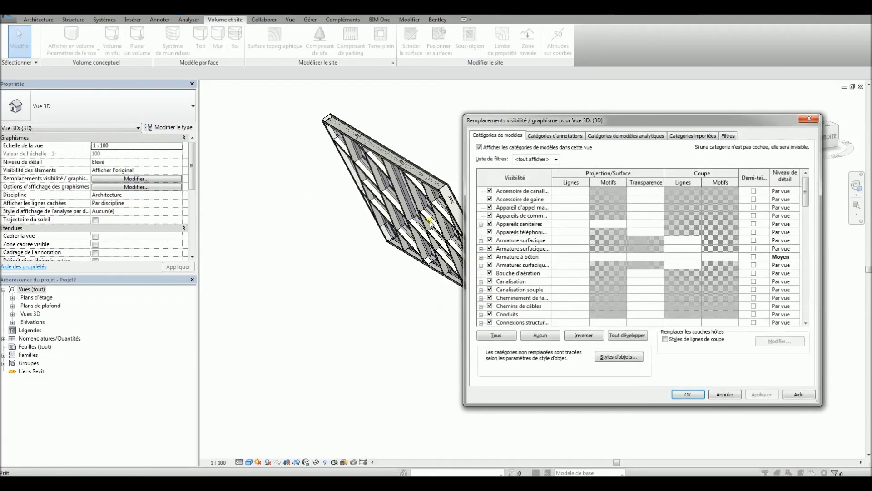
drag(807, 190, 807, 316)
click(491, 322)
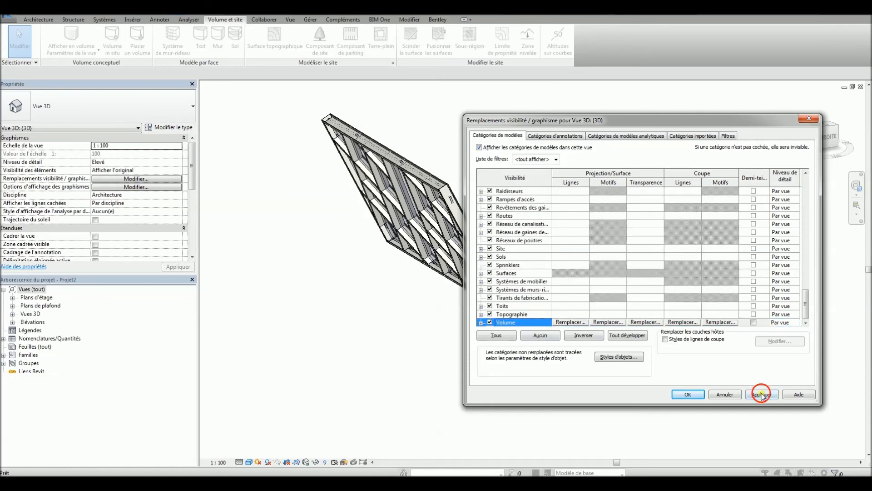
click(762, 394)
- Turn the Volume category back off in the 3D view's visibility/graphics overrides and apply the change
drag(581, 123, 575, 156)
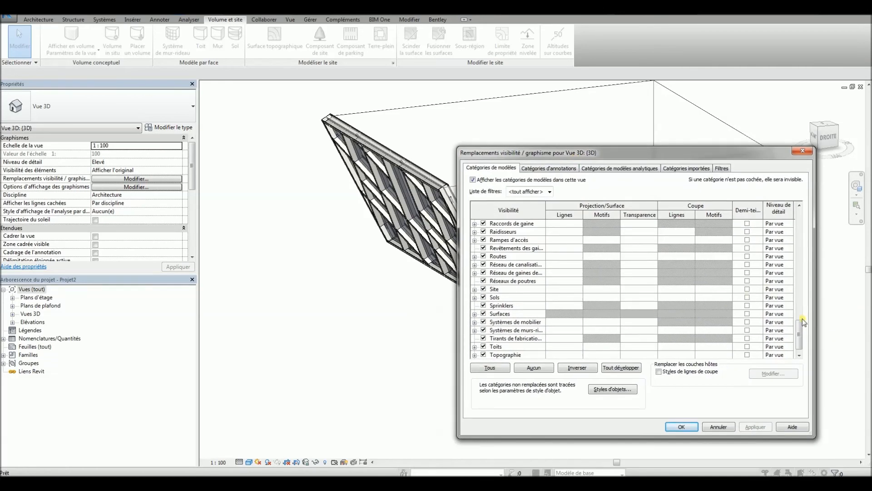
scroll(801, 340, down, 1)
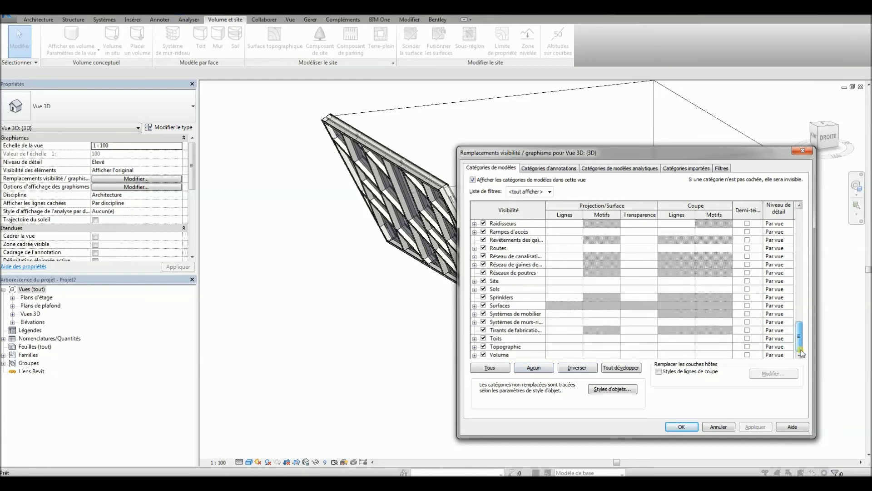
click(485, 355)
click(755, 426)
click(680, 425)
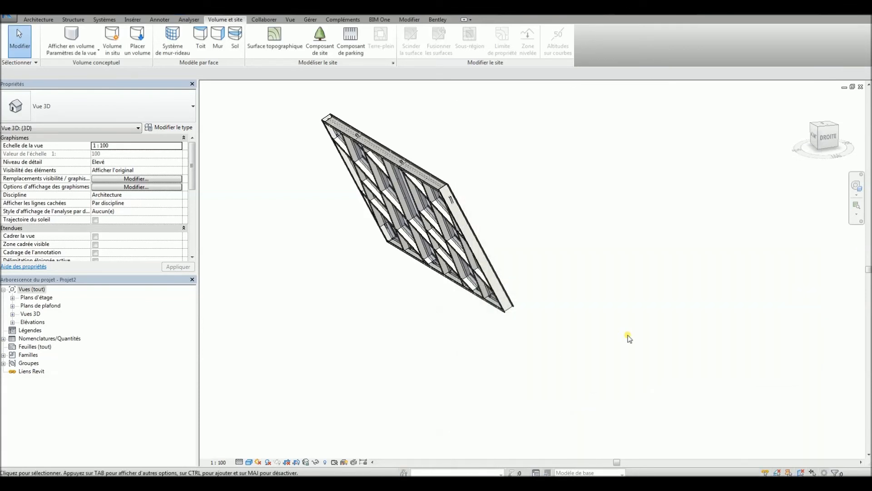
scroll(468, 243, up, 4)
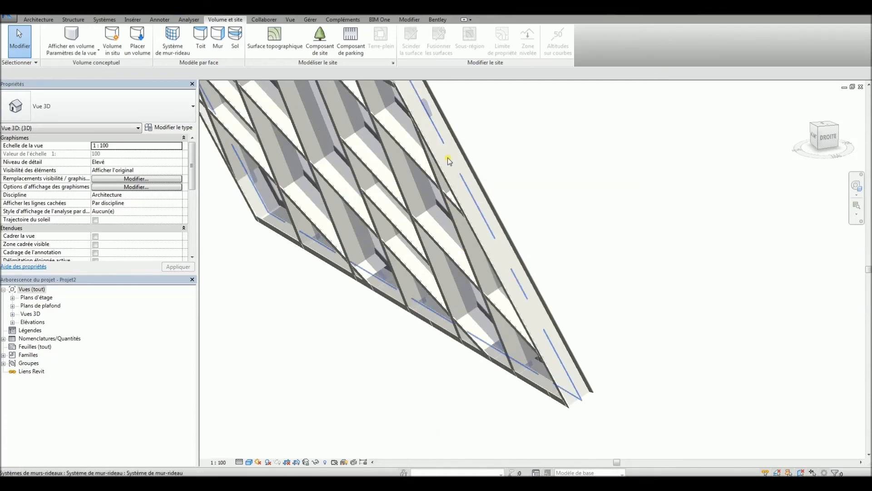
scroll(464, 290, down, 3)
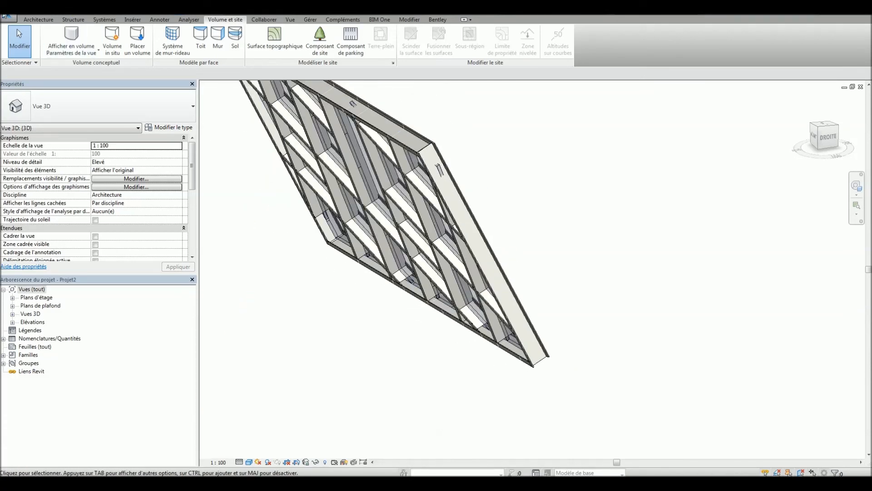
- Create a new family from the Profil métrique-Meneau.rft template
click(7, 17)
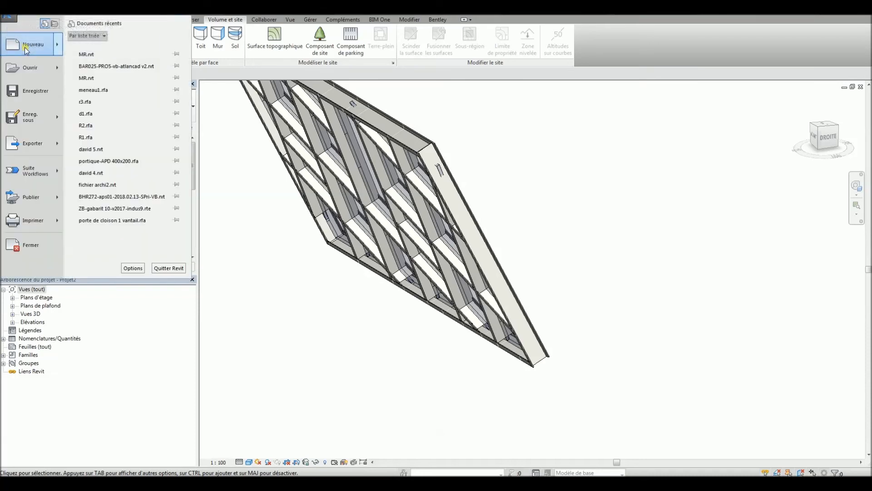
mouse_move(25, 47)
click(100, 75)
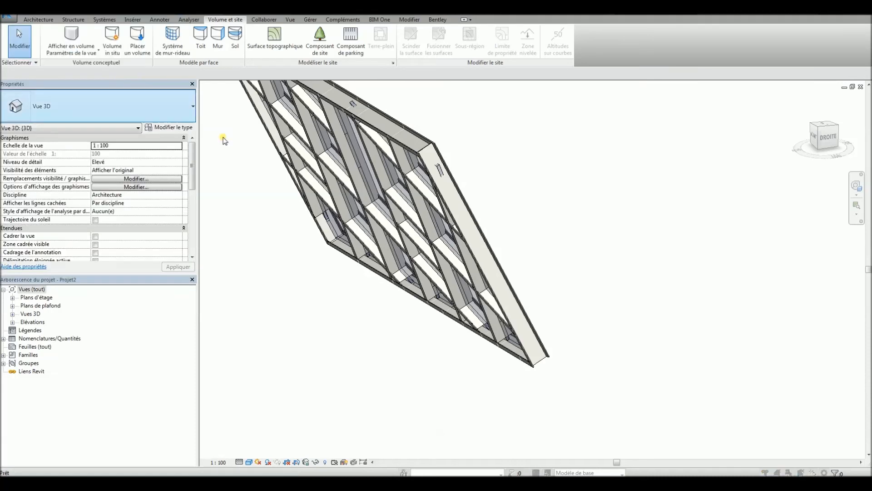
drag(492, 128, 486, 197)
drag(485, 208, 482, 225)
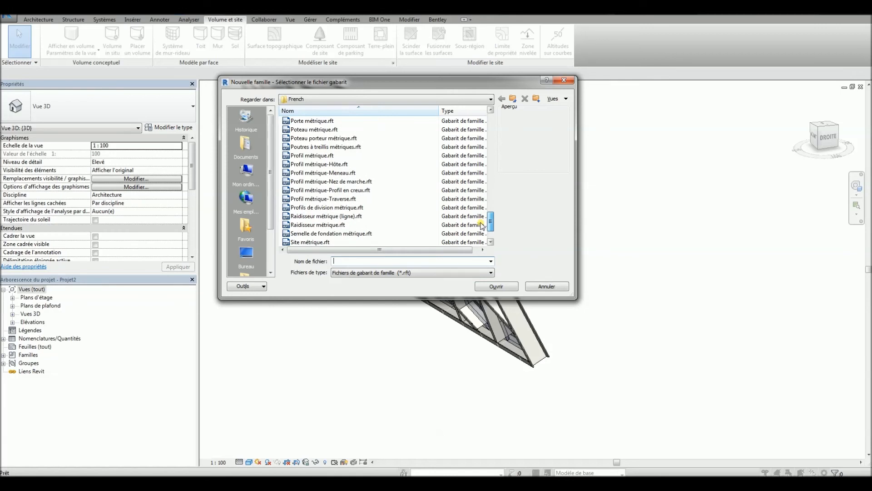
click(318, 173)
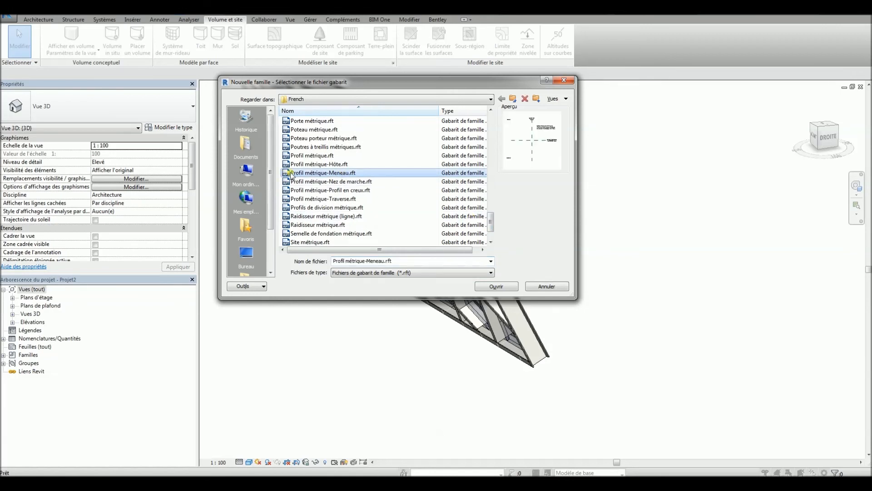
click(500, 286)
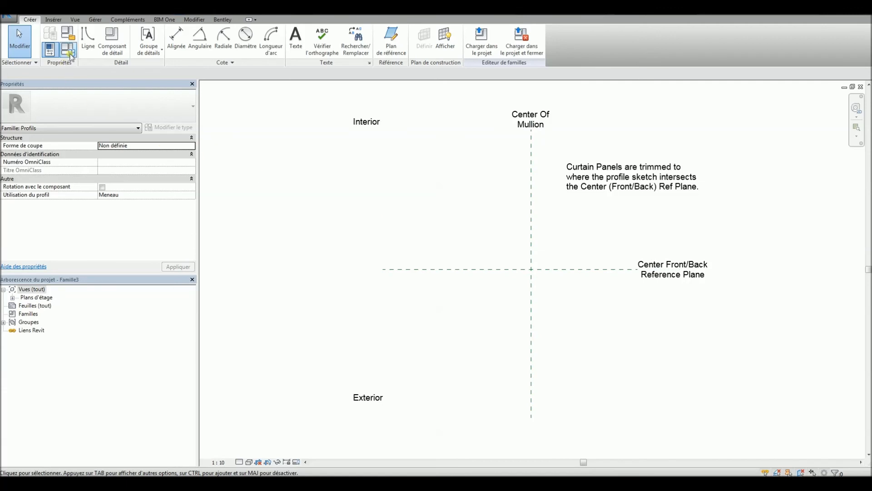
- Sketch the mullion profile's top edge and right half as chained lines: about 30 mm drop, inward step, about 70 mm side, diagonal to the centre plane
click(88, 38)
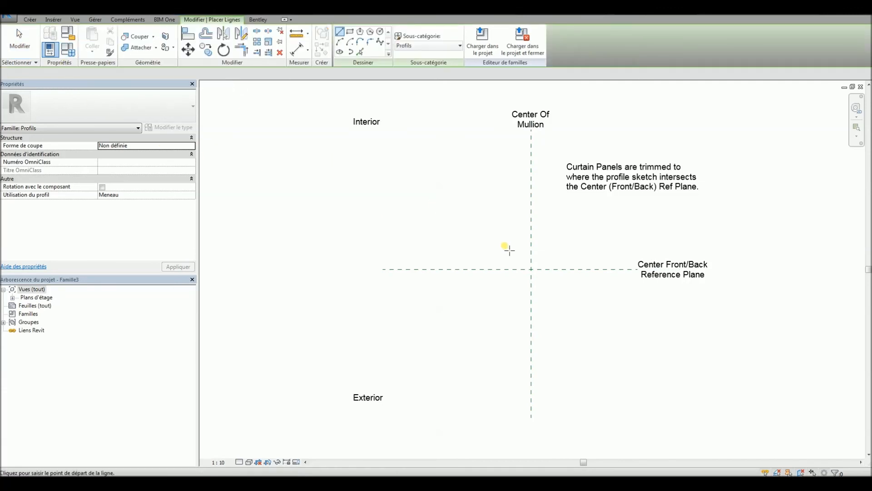
scroll(510, 250, up, 3)
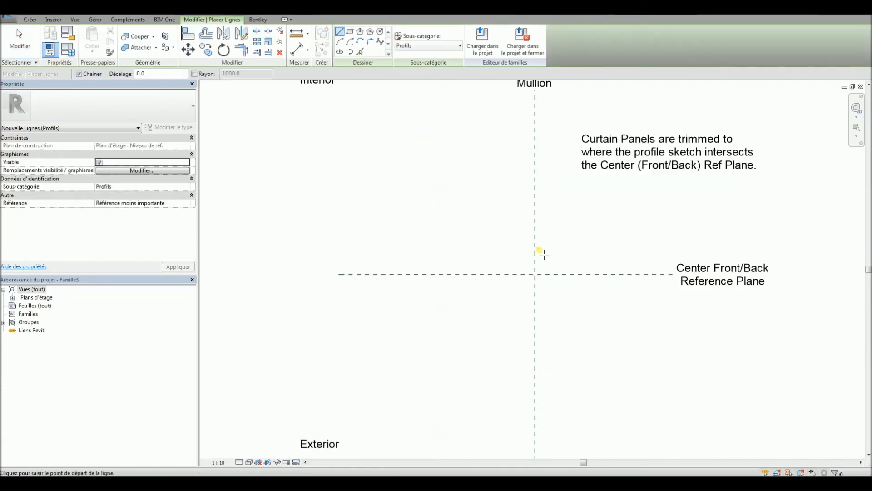
click(510, 249)
click(562, 248)
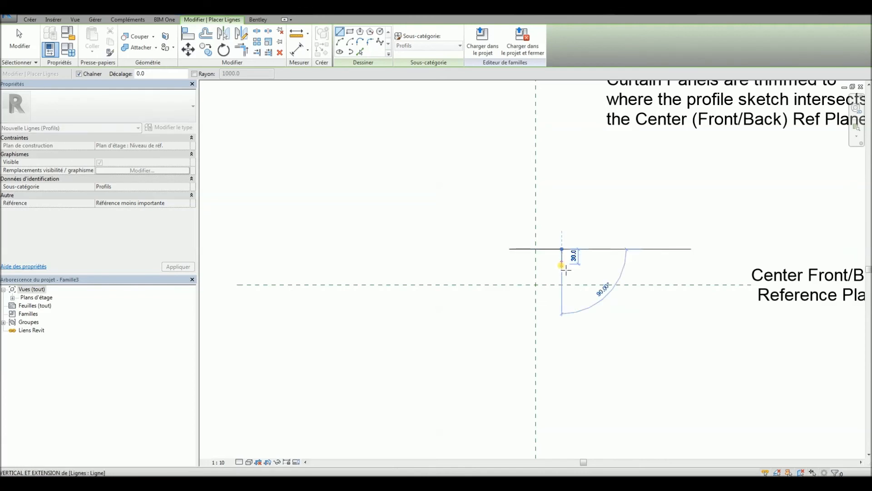
click(562, 265)
click(552, 263)
click(552, 300)
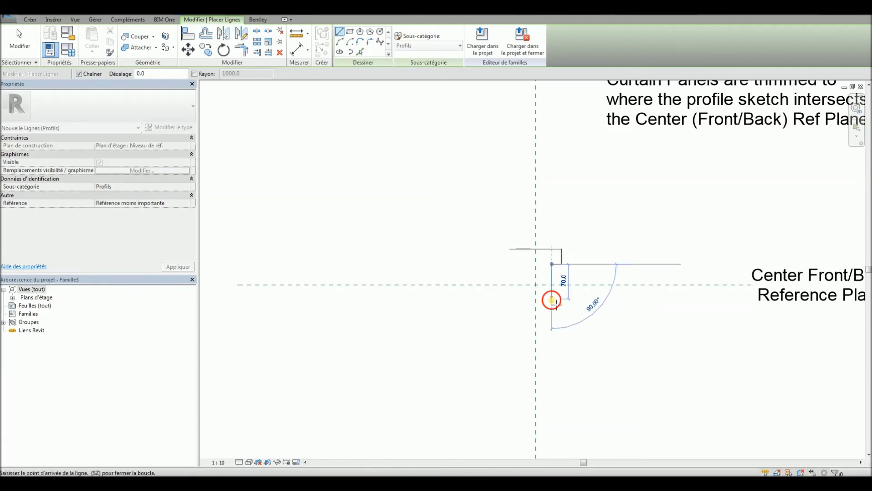
click(536, 322)
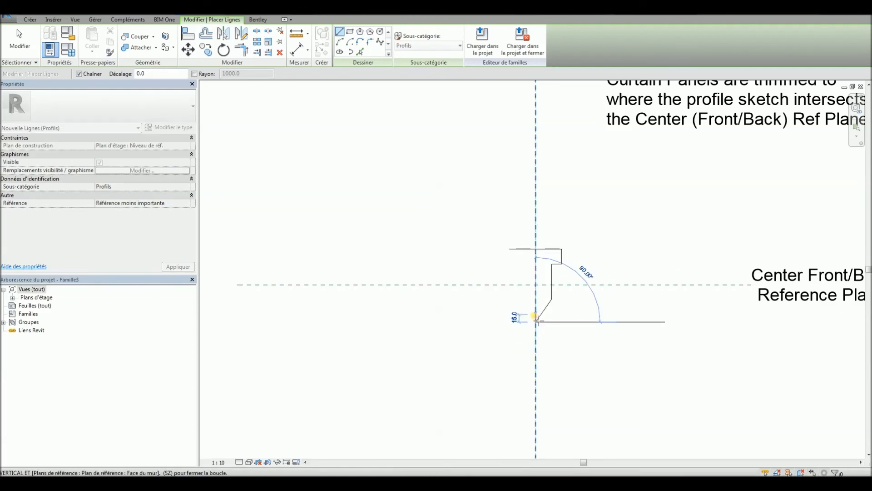
key(Escape)
key(Escape)
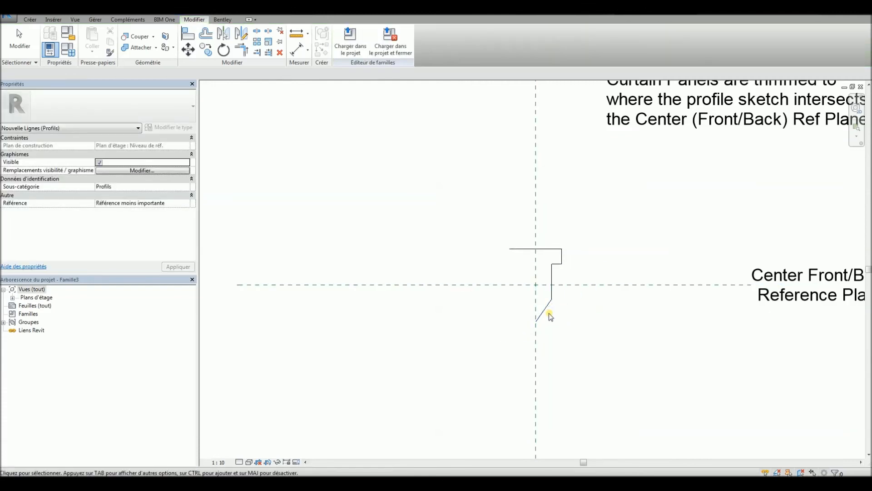
- Mirror the four lines of the profile's right half about the Center Of Mullion reference plane, keeping the originals
click(544, 313)
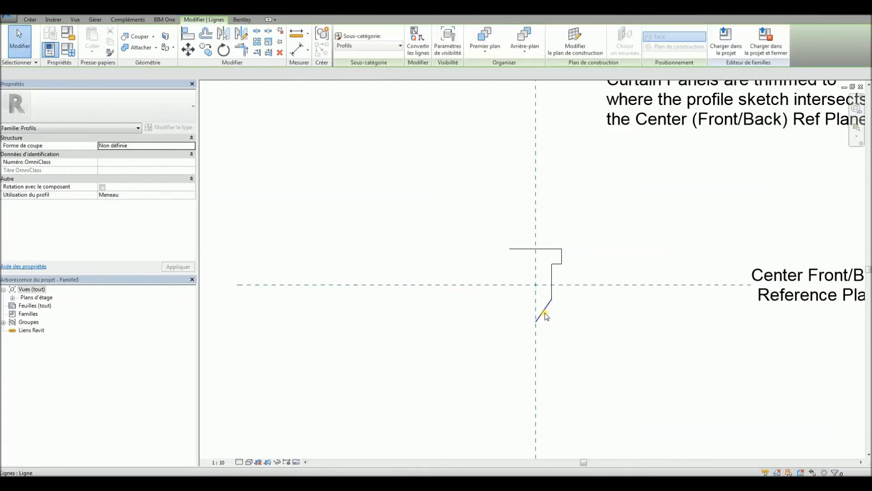
ctrl+click(552, 287)
ctrl+click(557, 264)
ctrl+click(561, 256)
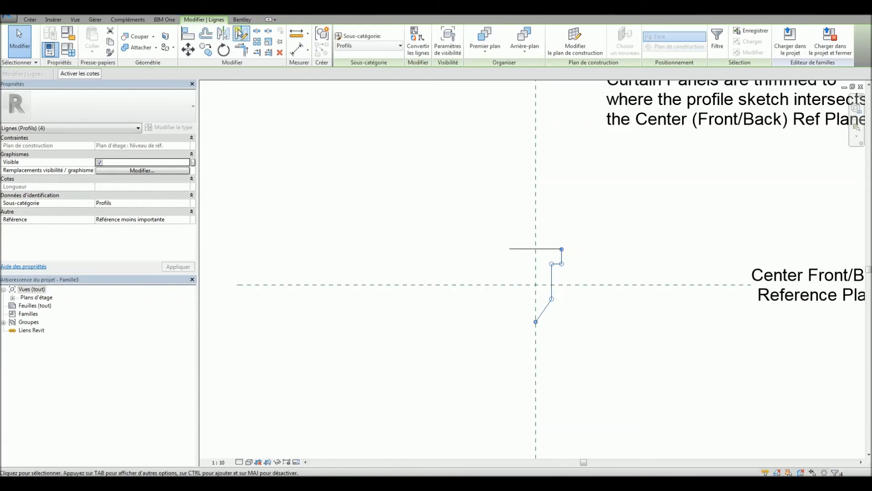
click(223, 33)
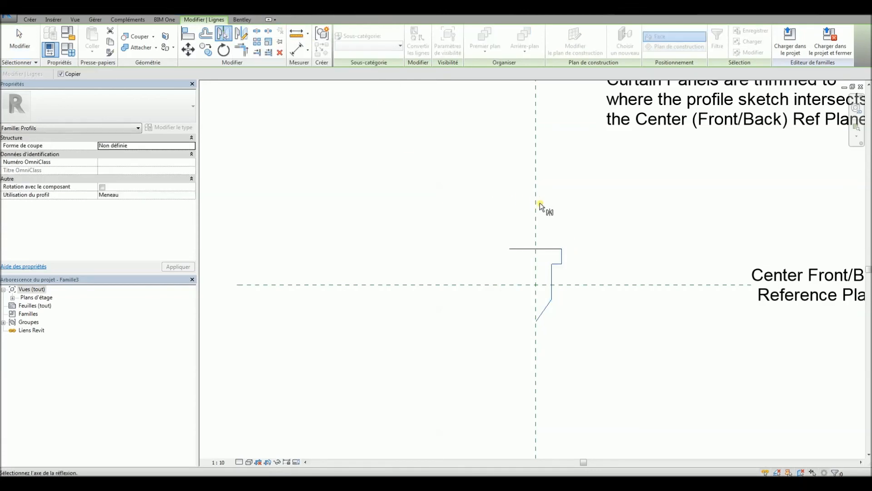
click(536, 204)
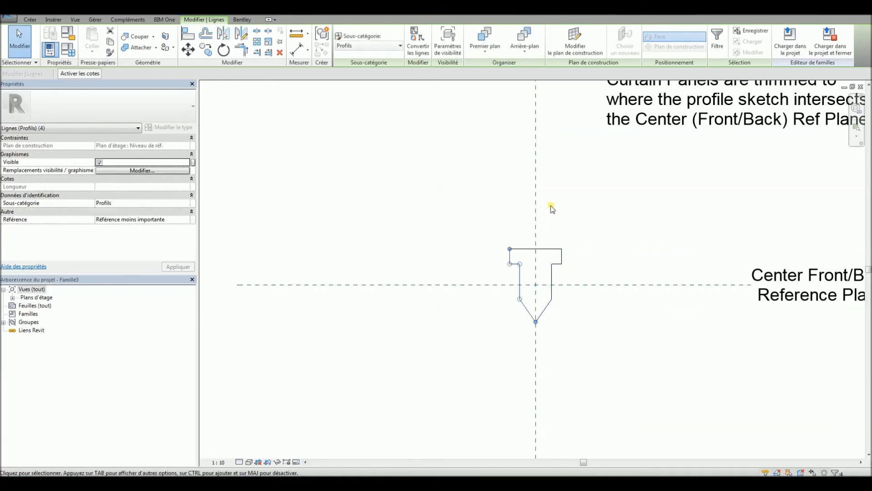
click(589, 225)
scroll(590, 296, up, 4)
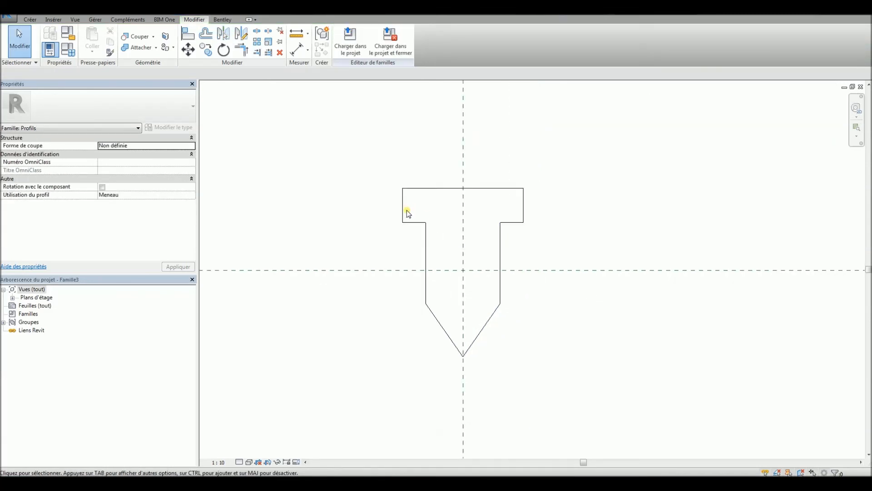
scroll(409, 214, up, 1)
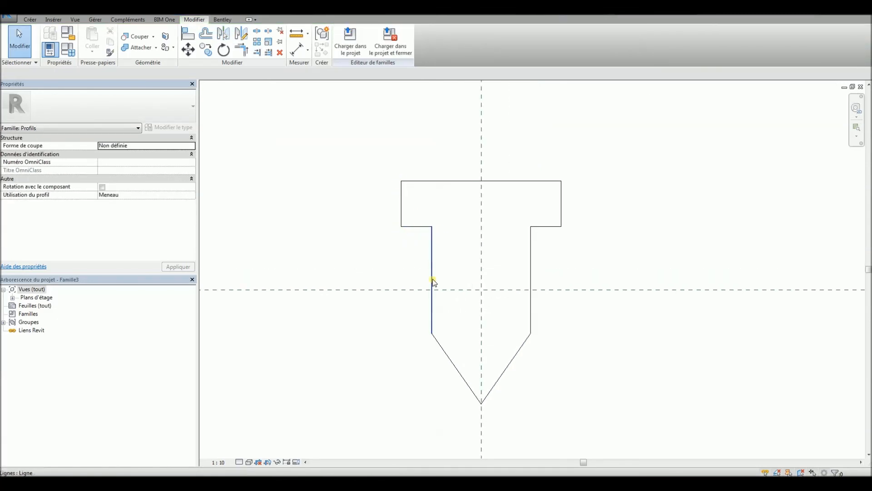
- Load the finished mullion profile family into Projet2
scroll(528, 259, down, 3)
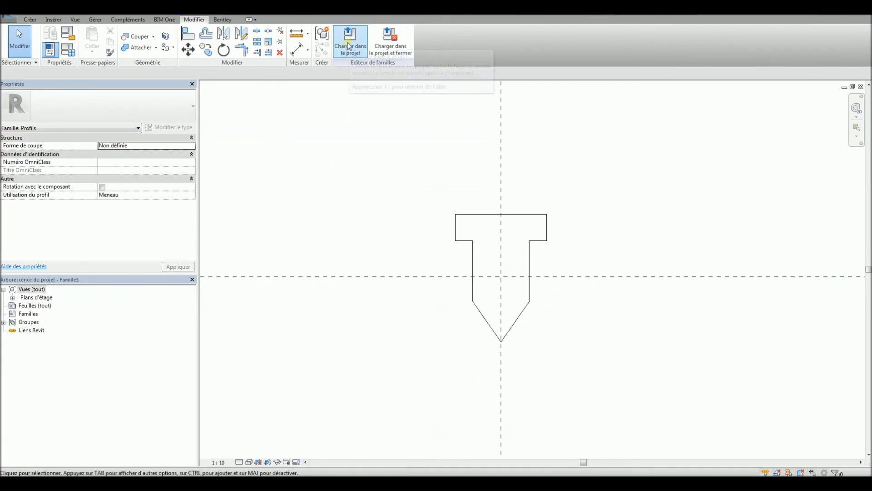
click(349, 46)
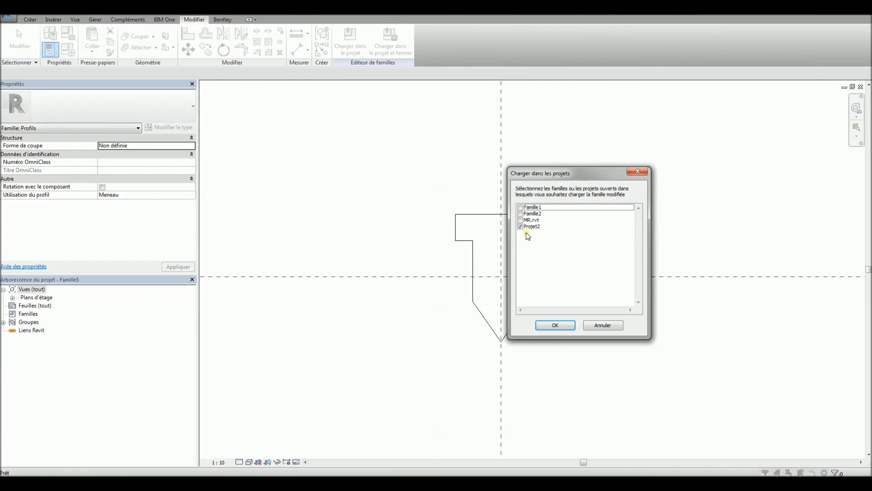
click(555, 325)
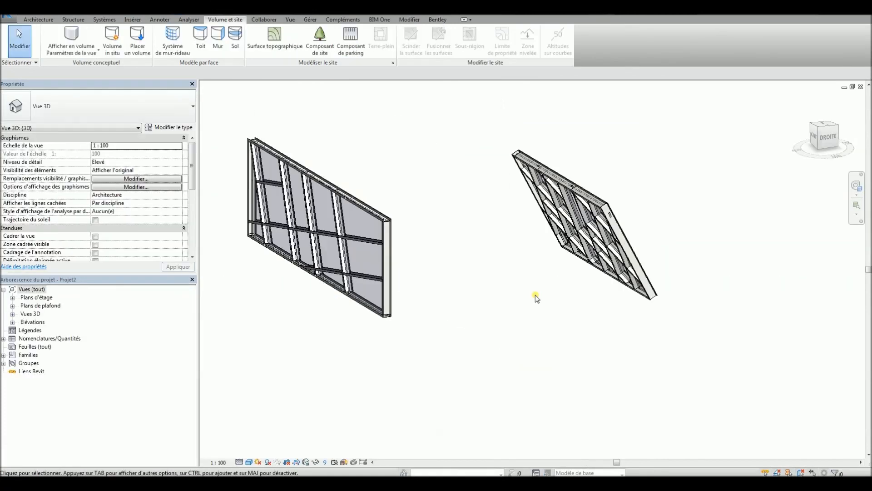
- Select all 150 x 25mm rectangular mullions visible in the 3D view and duplicate their type under the name "test"
click(339, 222)
right_click(421, 197)
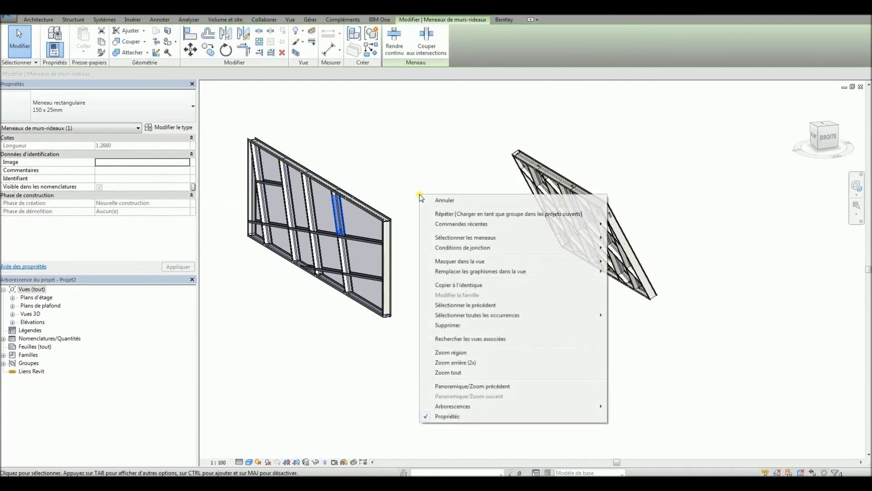
mouse_move(495, 316)
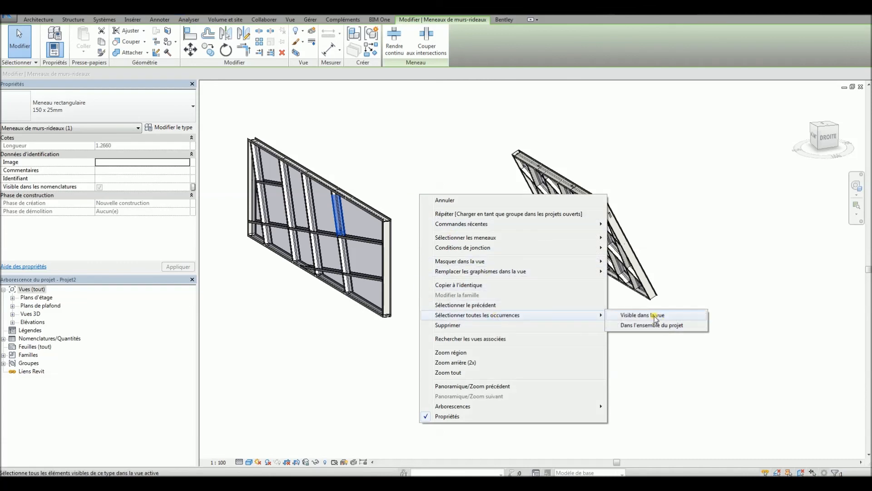
click(655, 315)
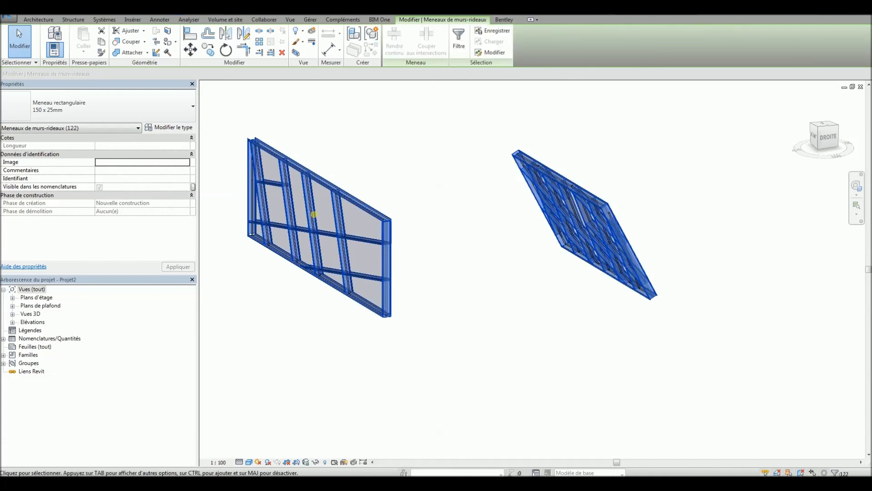
click(167, 129)
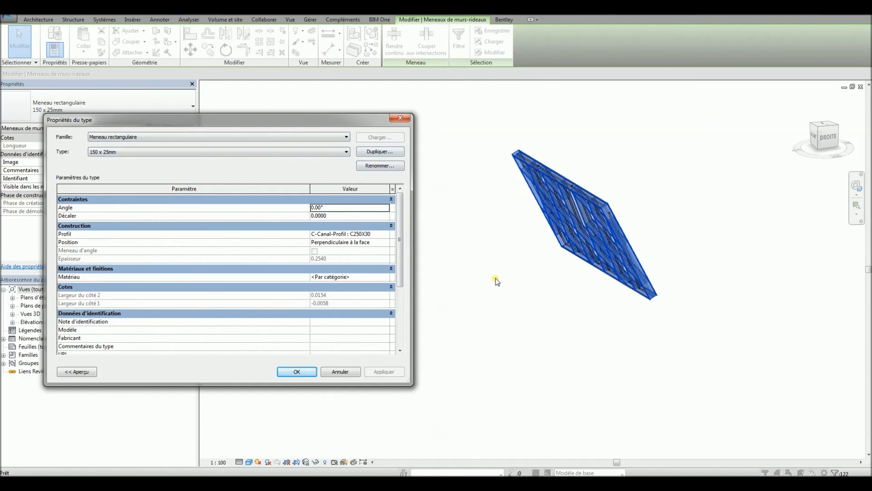
click(376, 152)
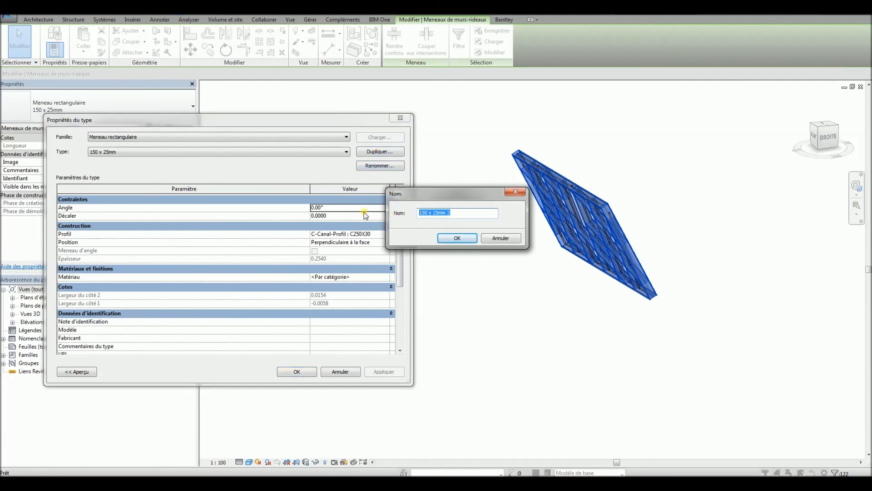
key(BackSpace)
text(test)
click(458, 241)
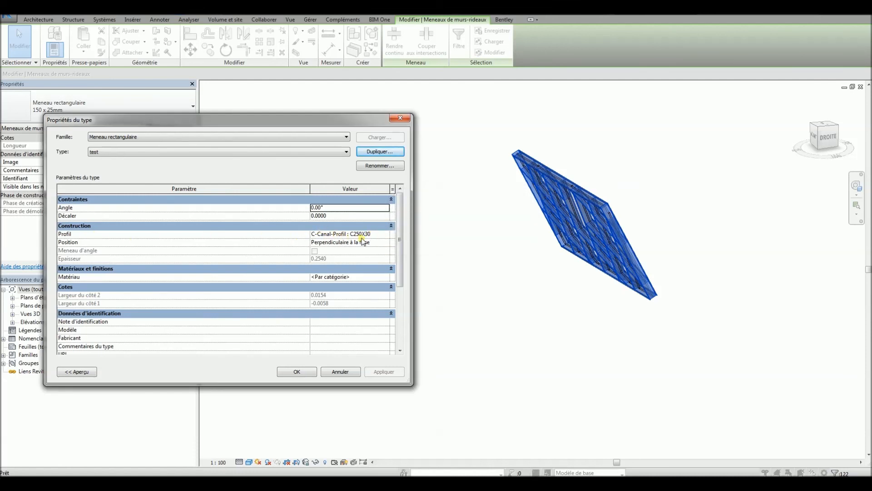
- Set the test mullion type's profile to Famille3 : Famille3, apply it to the selected mullions and clear the selection
click(382, 237)
click(386, 234)
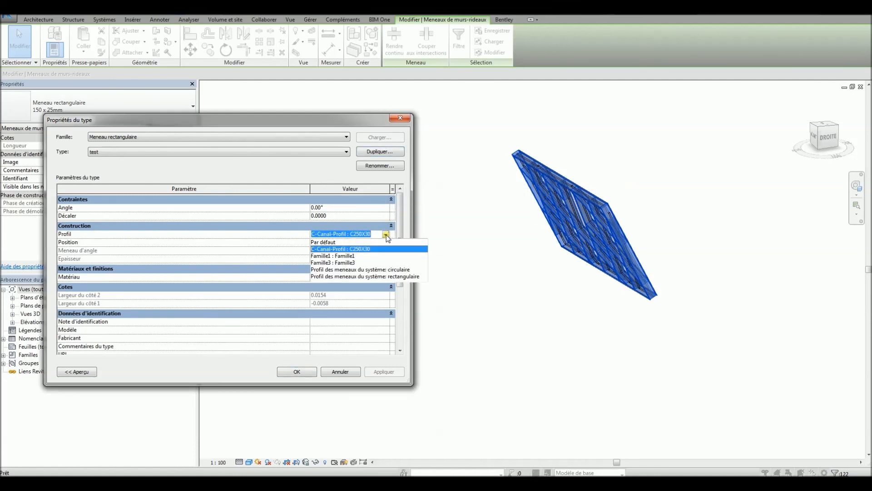
click(348, 263)
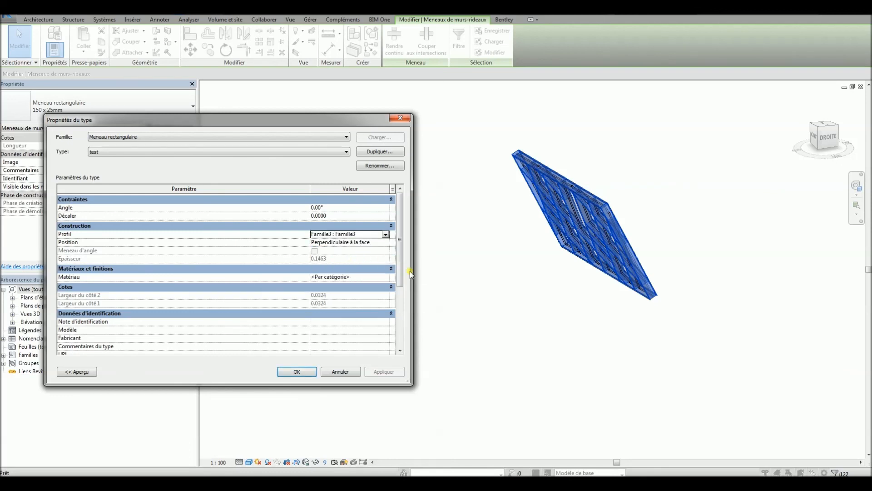
click(299, 371)
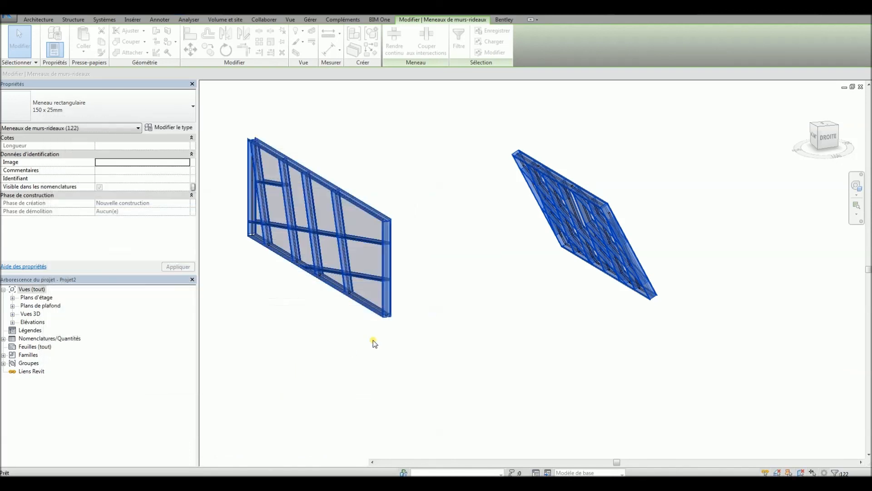
click(486, 347)
- Examine the custom mullion profile at the curtain wall's upper corner and view both curtain constructions from the other side
scroll(361, 209, up, 6)
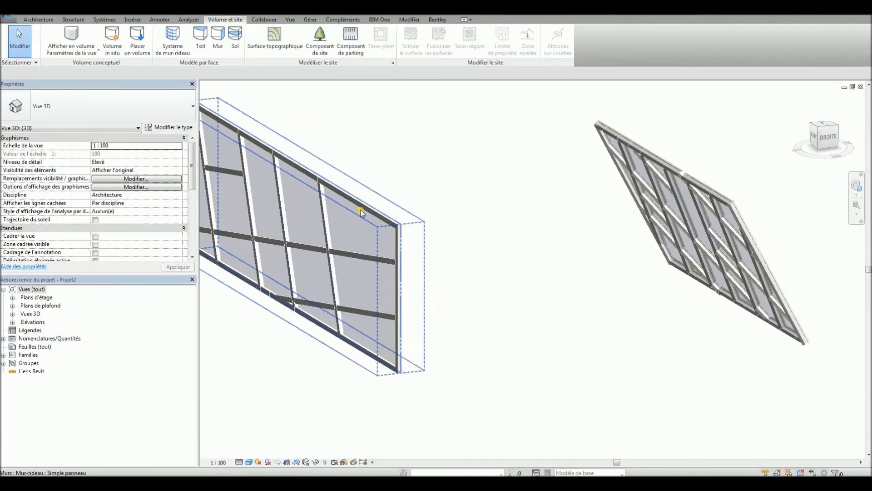
scroll(461, 239, up, 4)
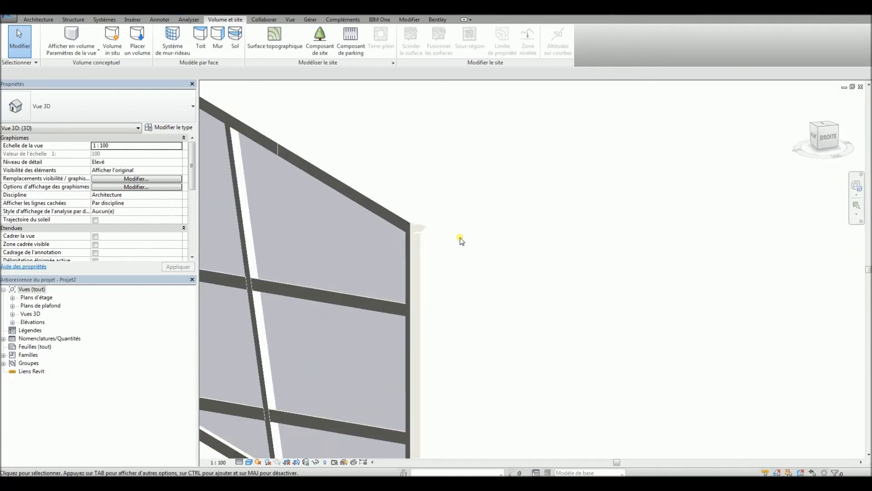
scroll(407, 217, up, 1)
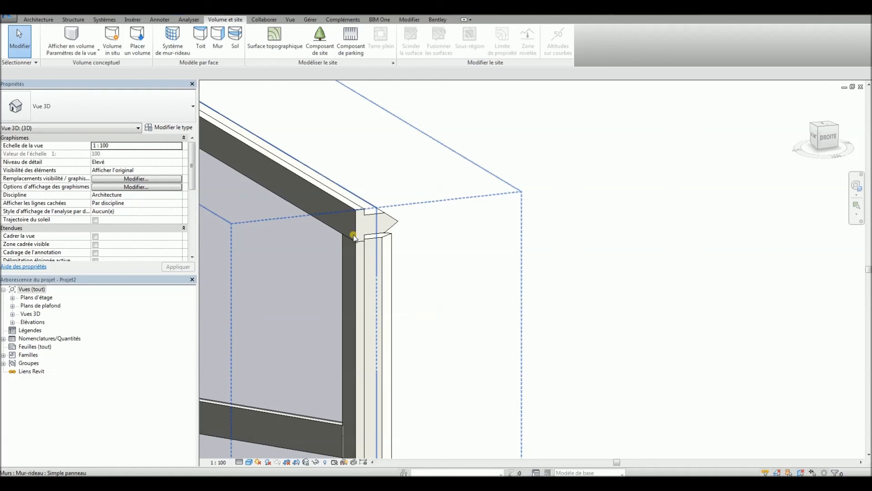
scroll(400, 223, down, 1)
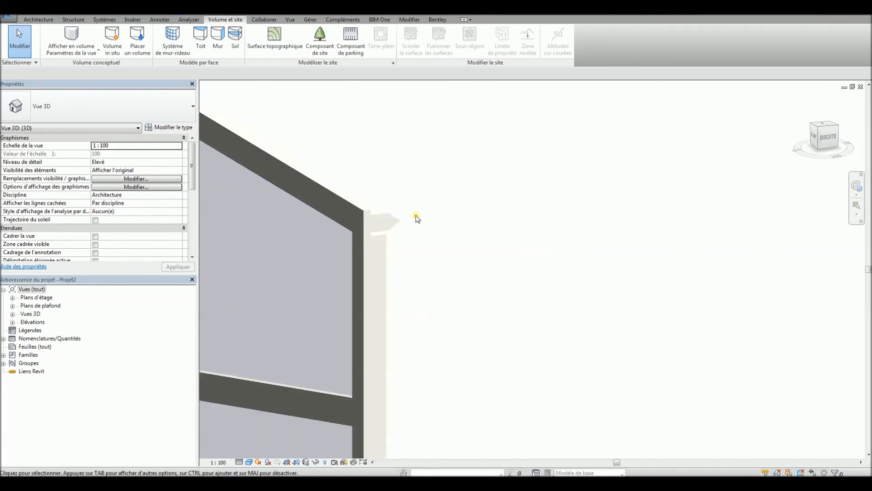
scroll(410, 214, down, 4)
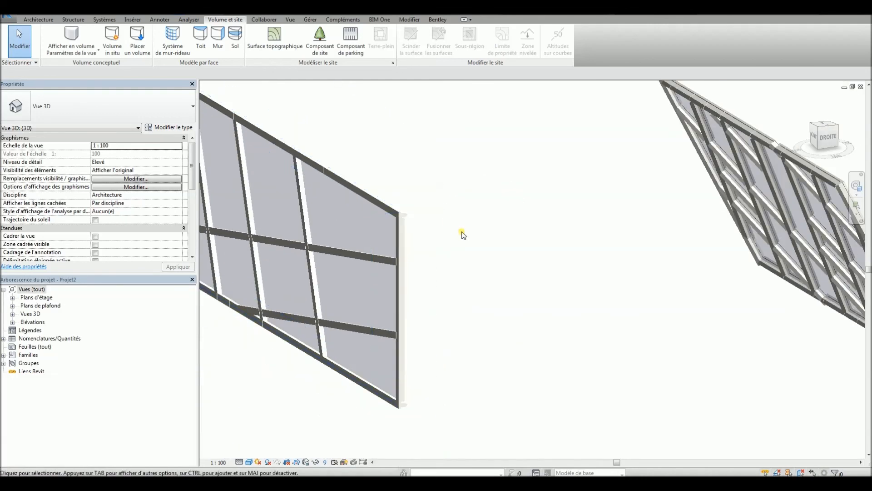
shift+middle_drag(513, 280, 418, 286)
shift+middle_drag(366, 223, 431, 273)
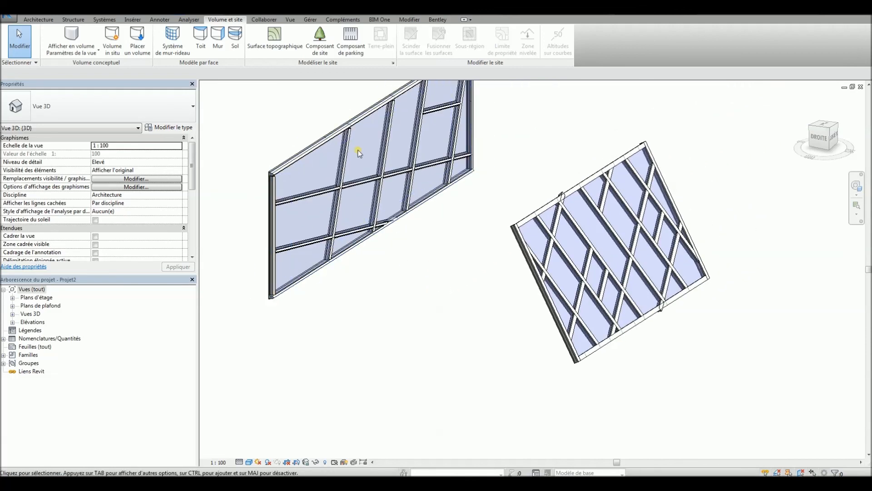
shift+middle_drag(377, 180, 396, 308)
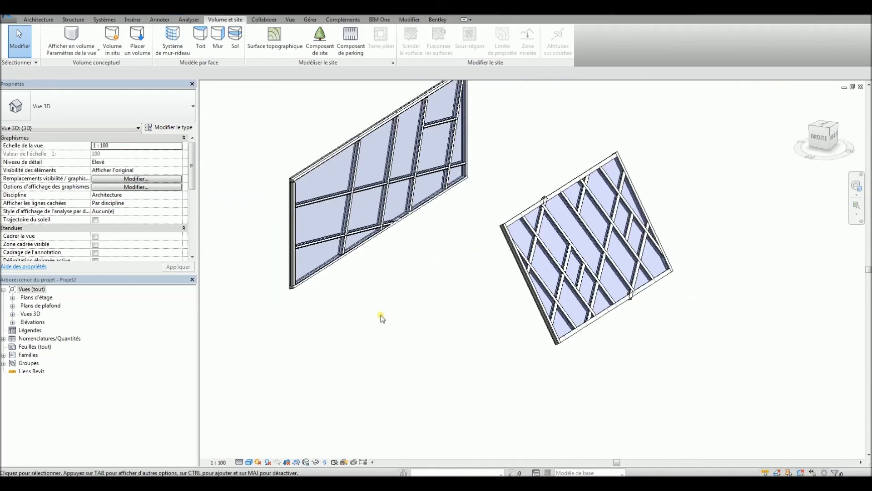